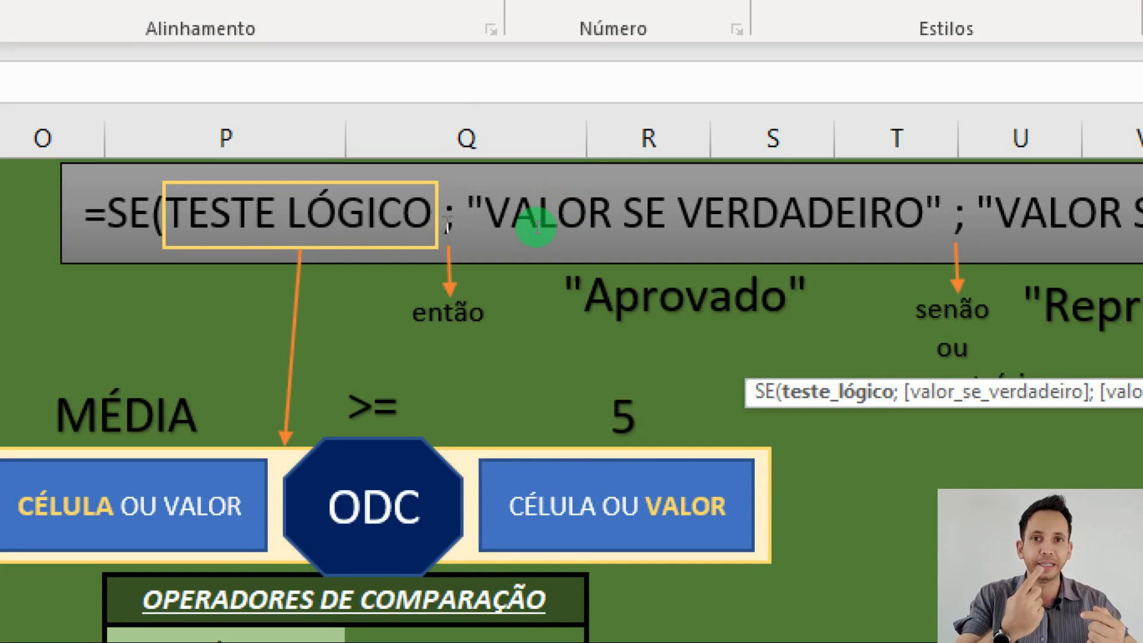
- Move the SE syntax tooltip clear of the "senão ou caso contrário" note beside the formula diagram
key(ctrl)
key(ctrl)
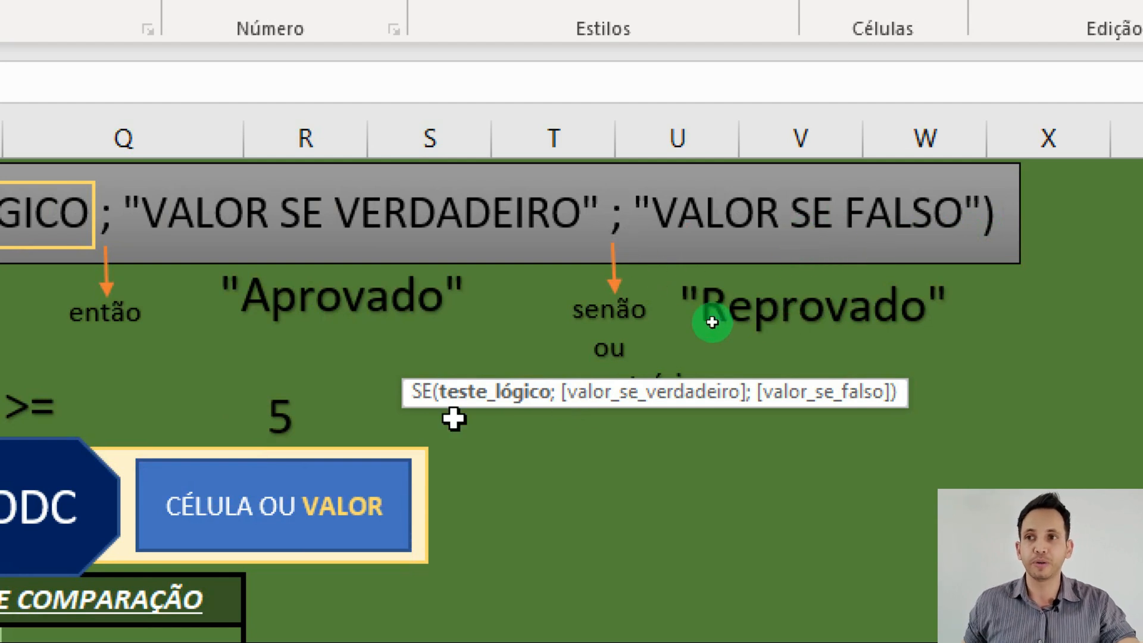
drag(411, 402, 464, 483)
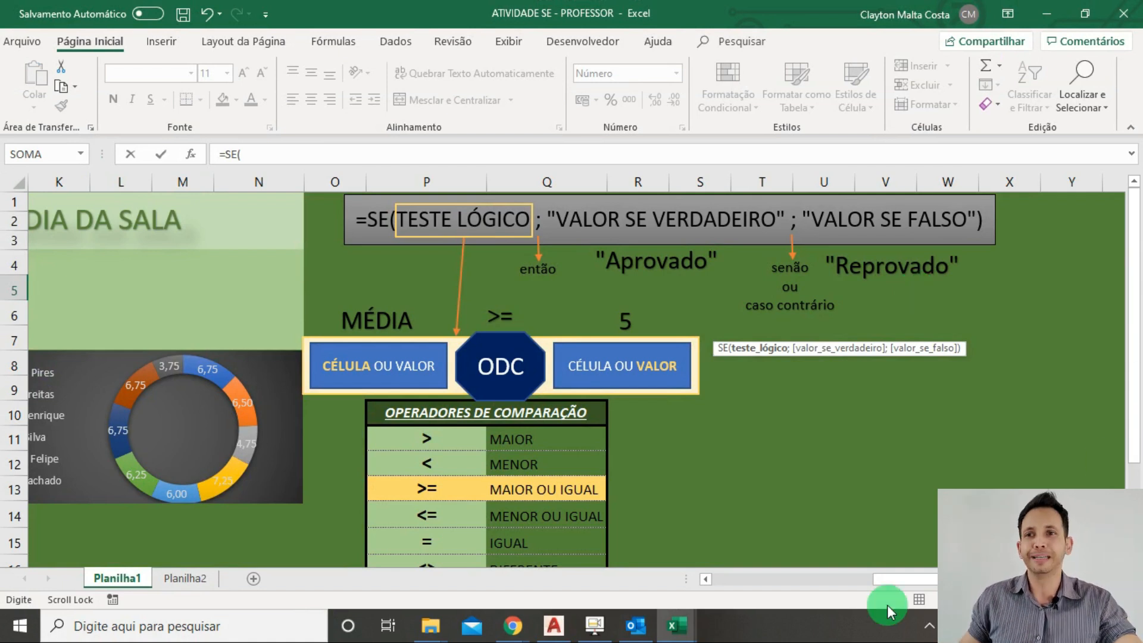
- Set the logical test of the SE formula in H5 to G5>=5
click(707, 580)
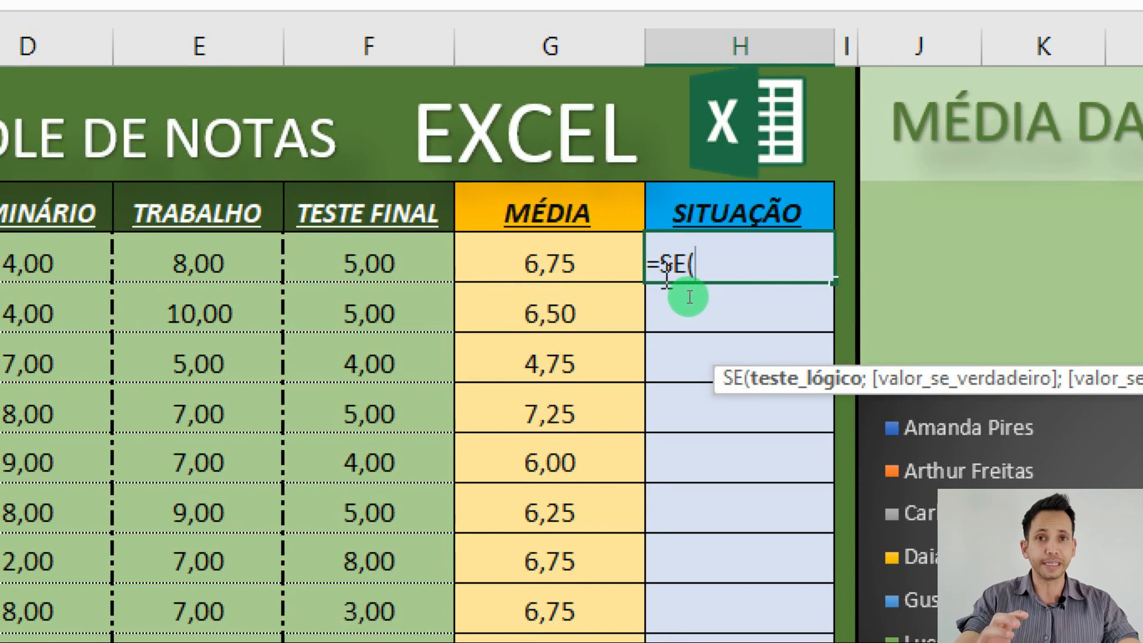
click(575, 267)
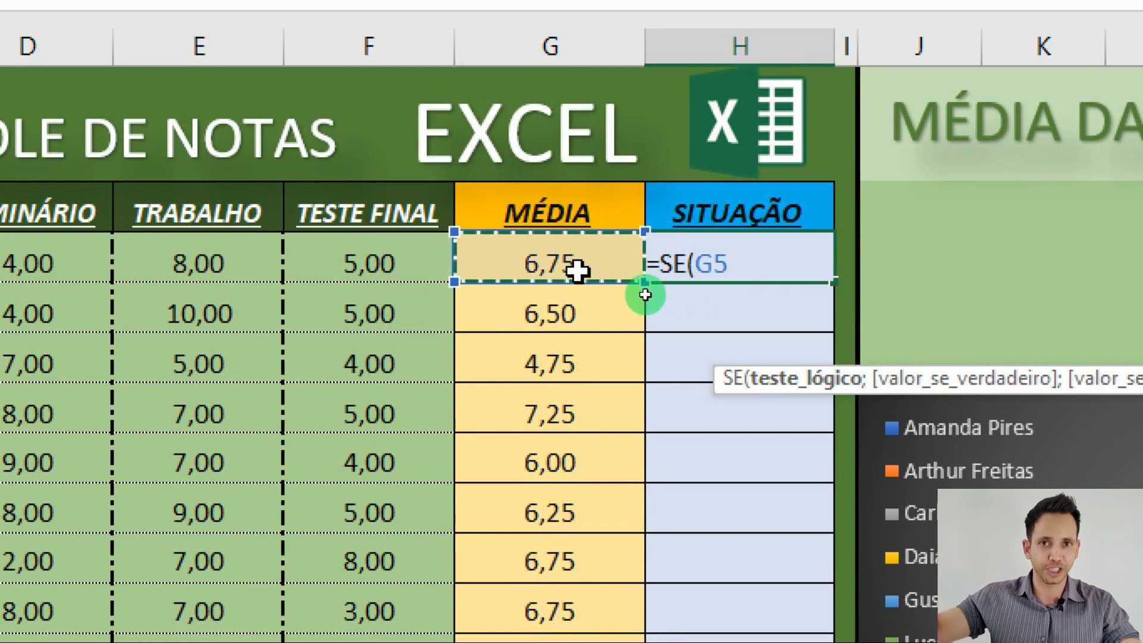
text(>=5)
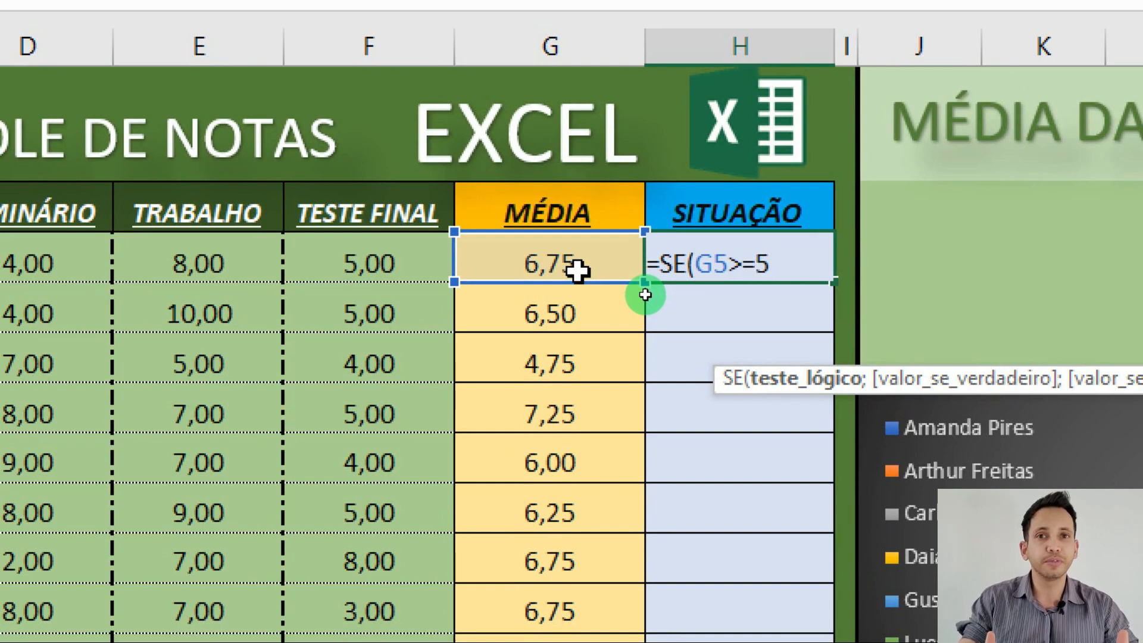
- Complete the SE formula in H5 with "Aprovado" as the true value and "Reprovado" as the false value
text(;")
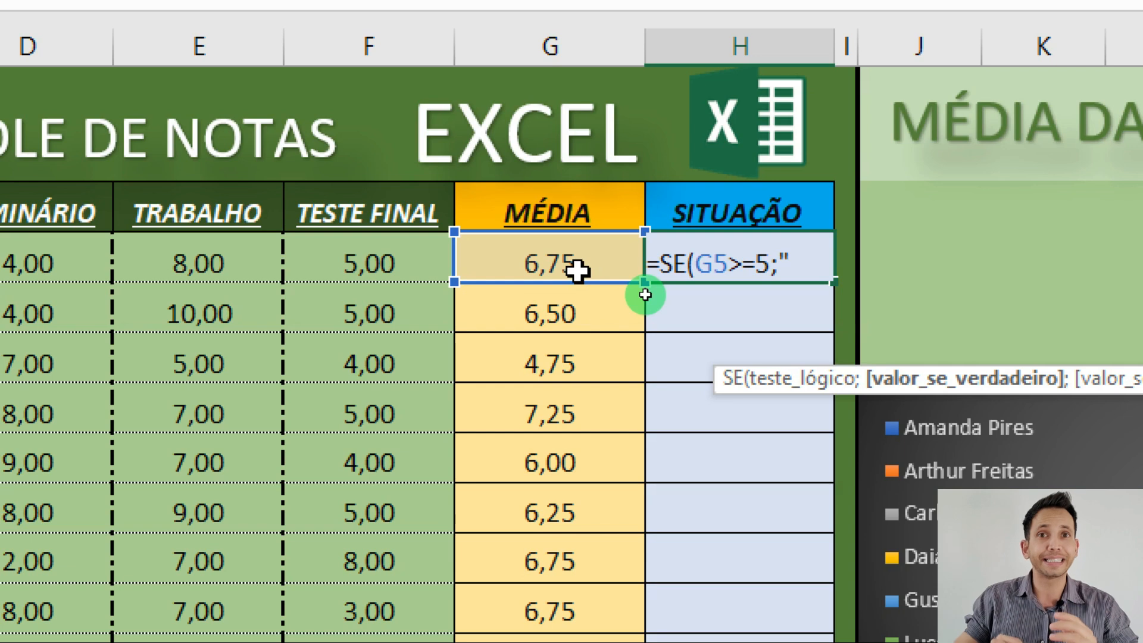
text(a)
key(BackSpace)
text(Aprovado")
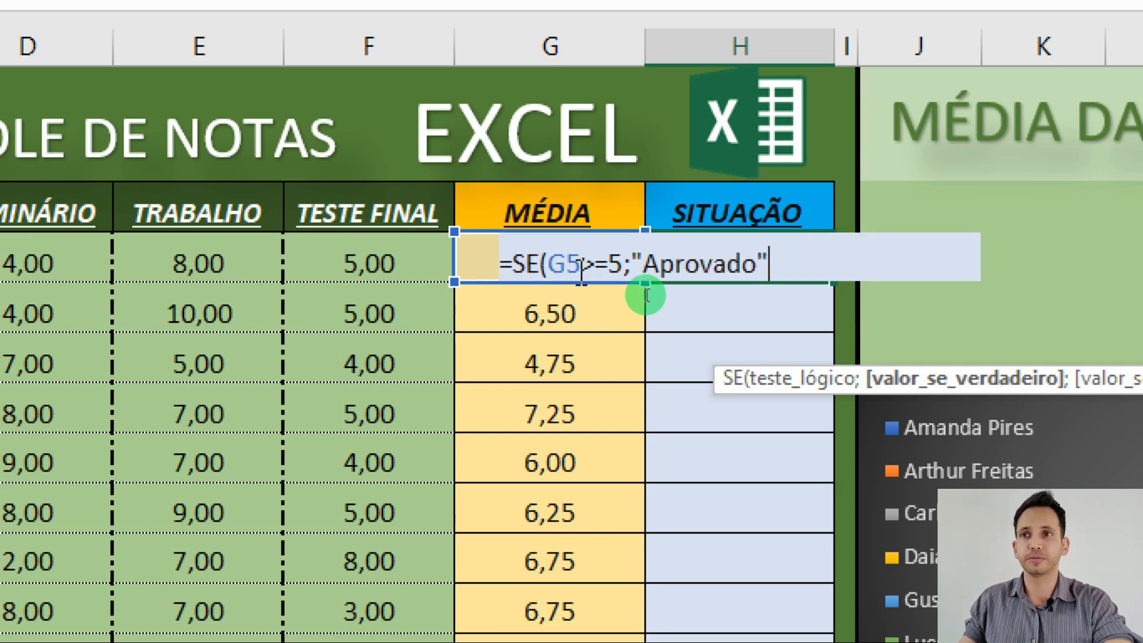
text(;)
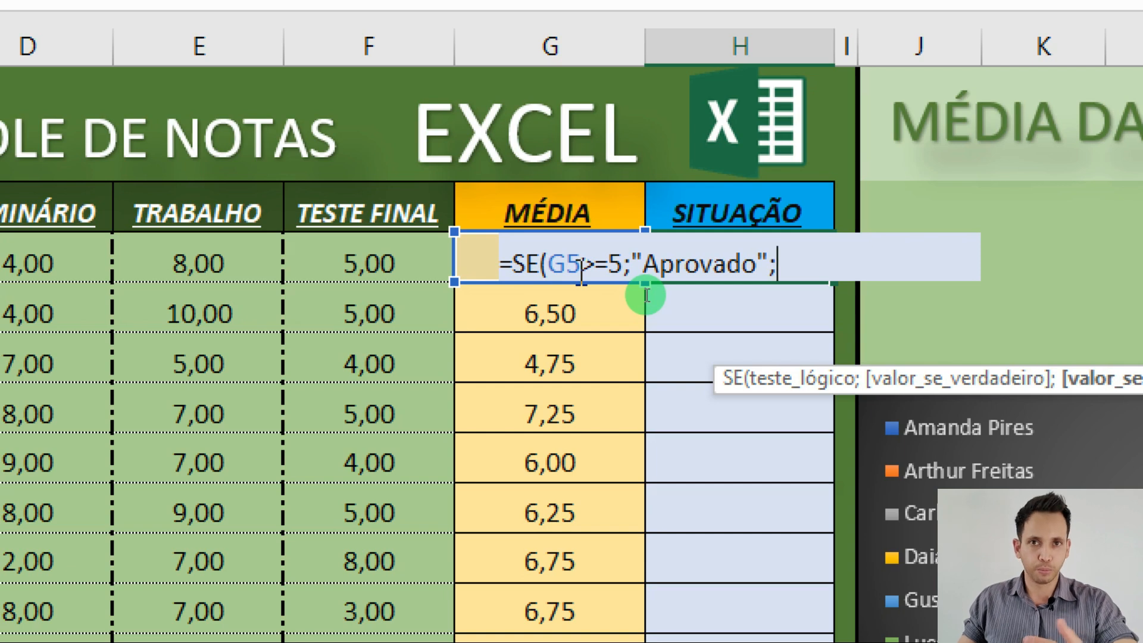
text(")
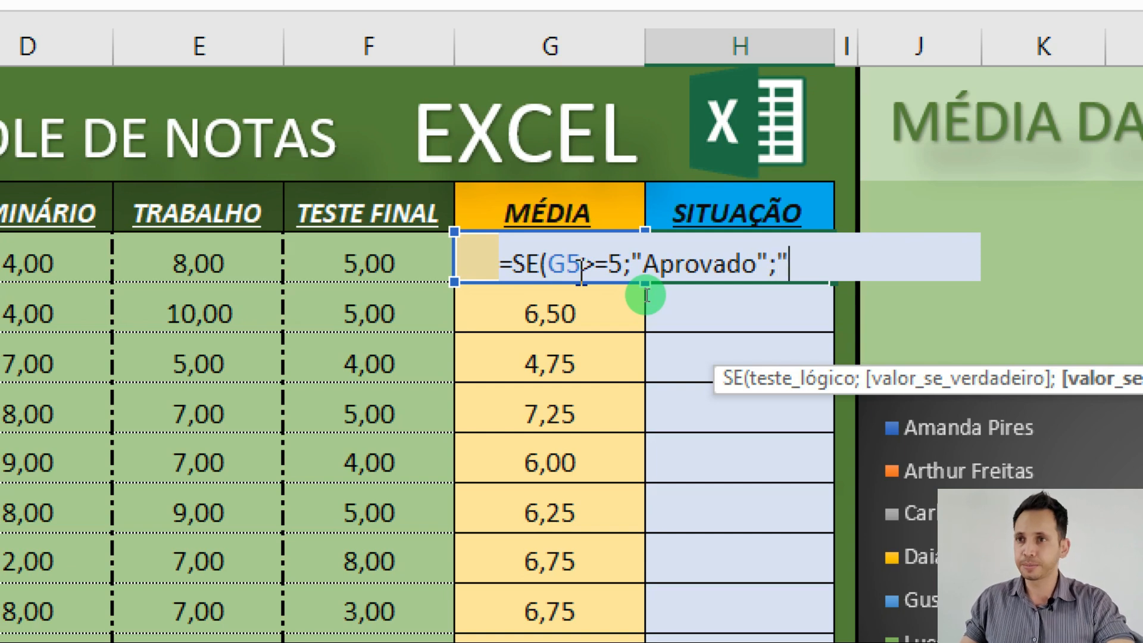
text(Reprovado")
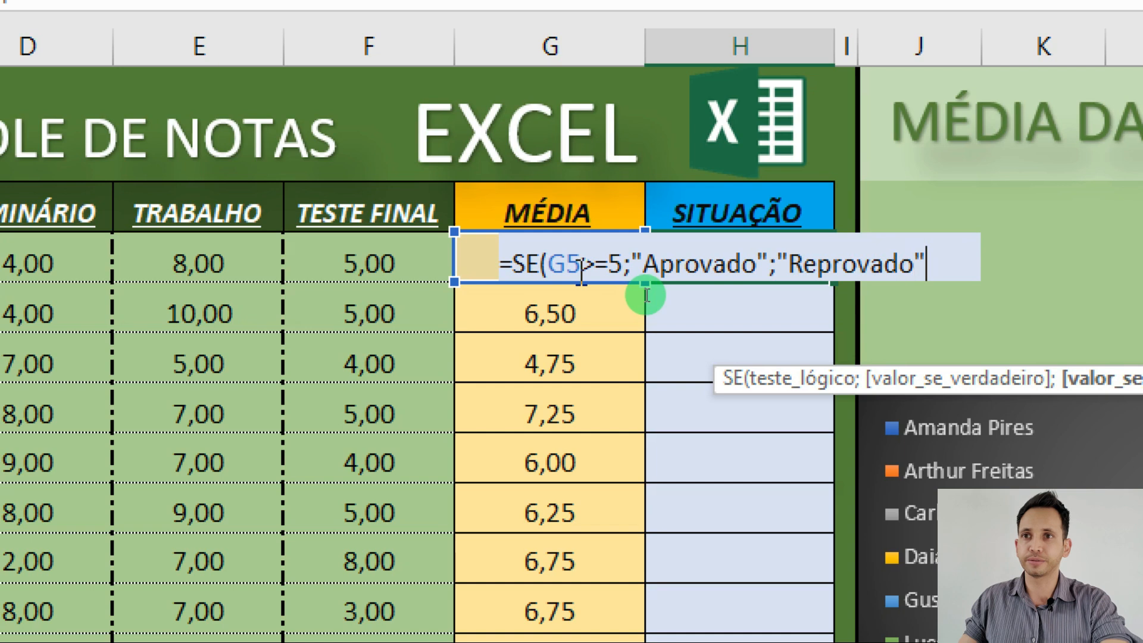
text())
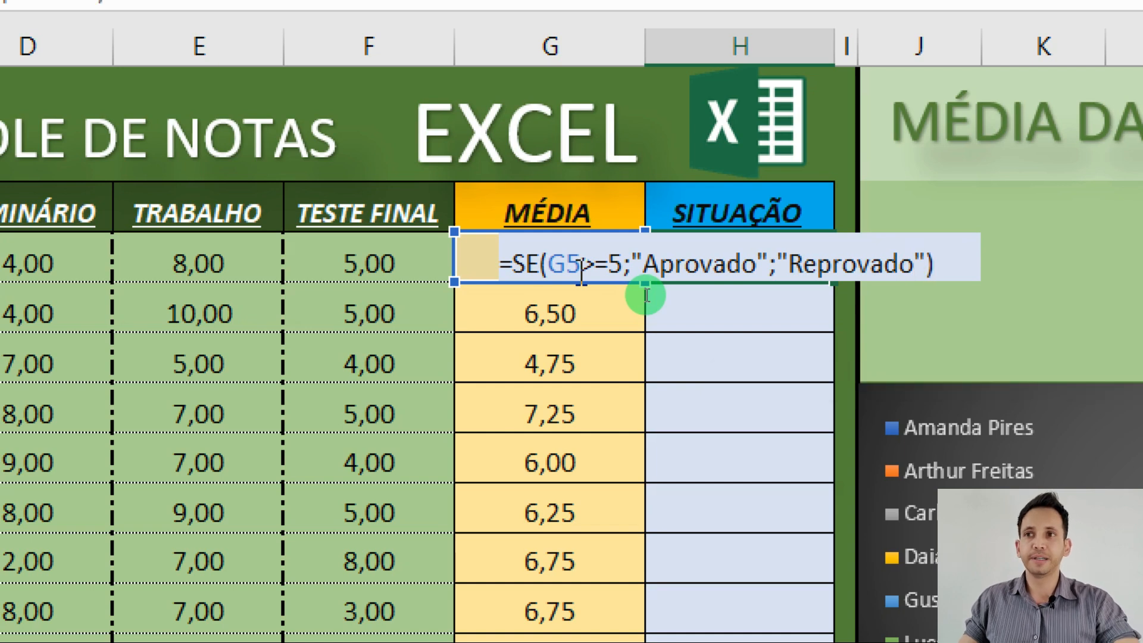
- Highlight the logical test G5>=5 and place the syntax tooltip under the formula to compare its arguments
drag(547, 271, 608, 279)
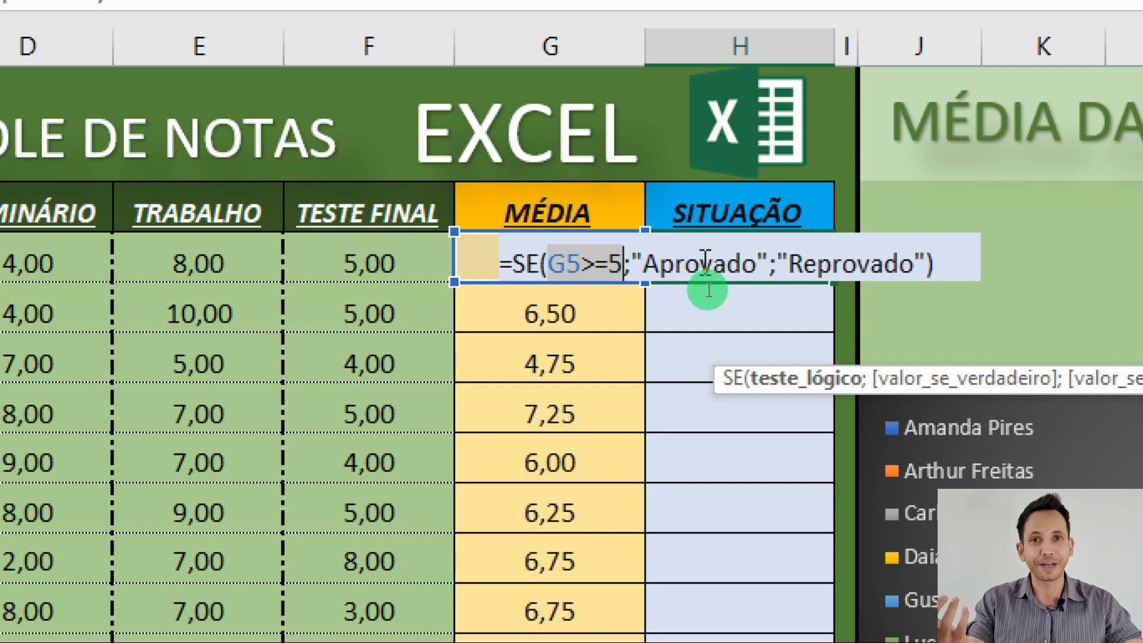
key(ctrl)
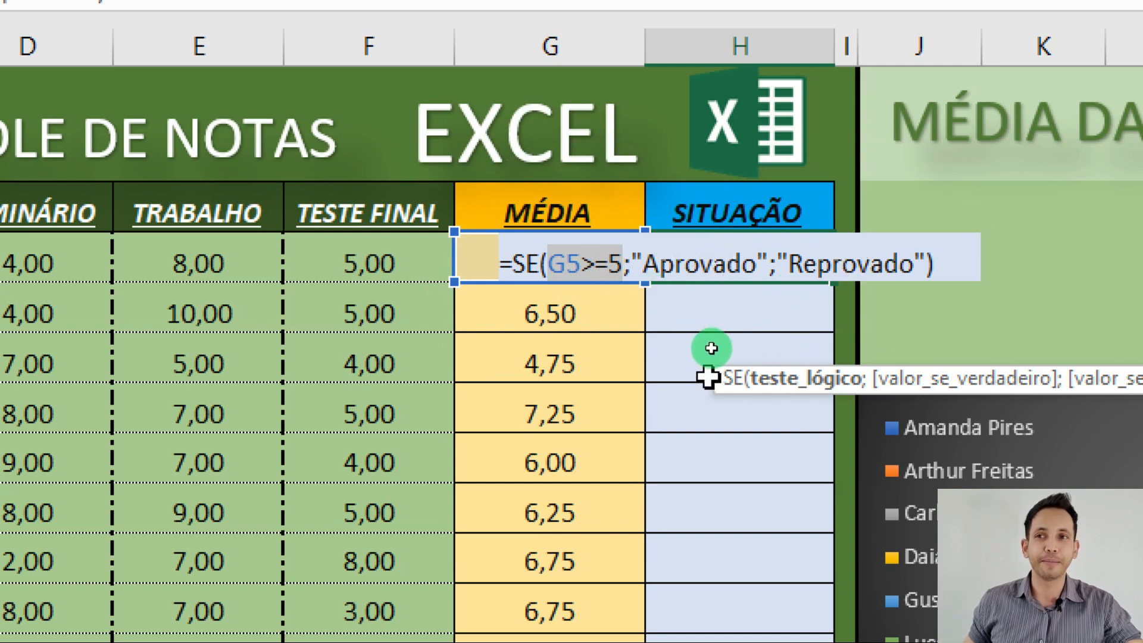
drag(723, 356, 591, 315)
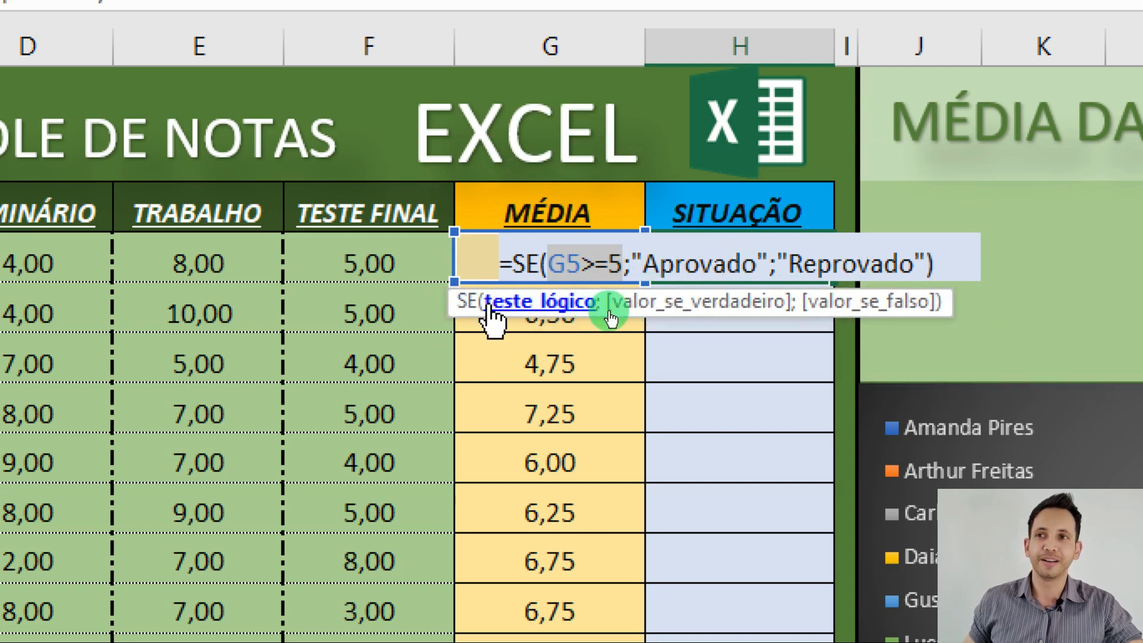
key(ctrl)
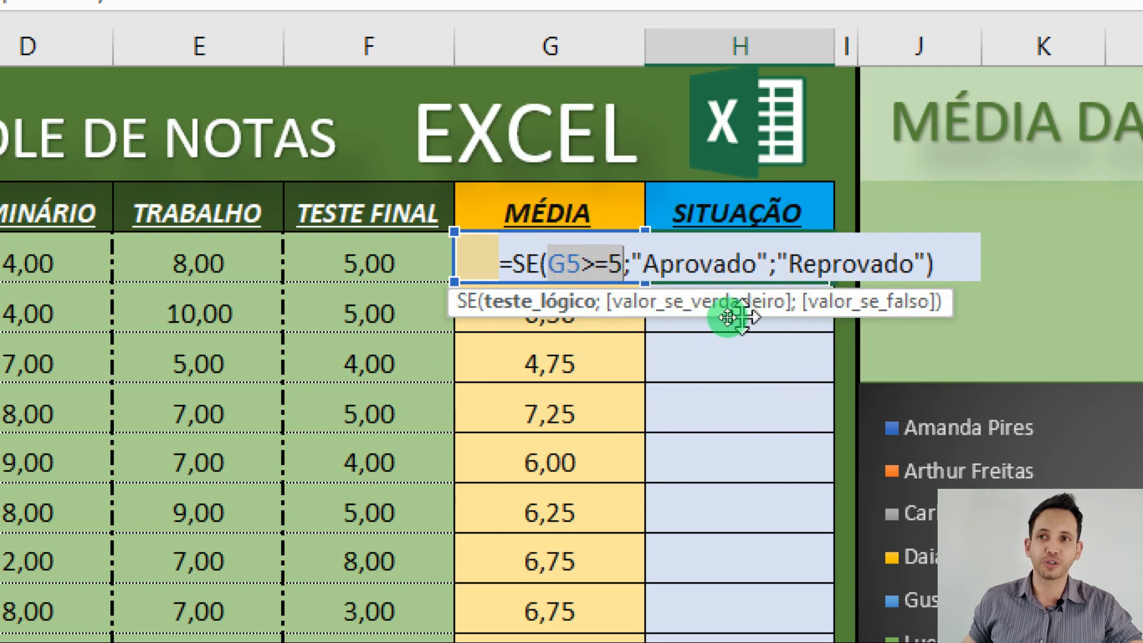
key(ctrl)
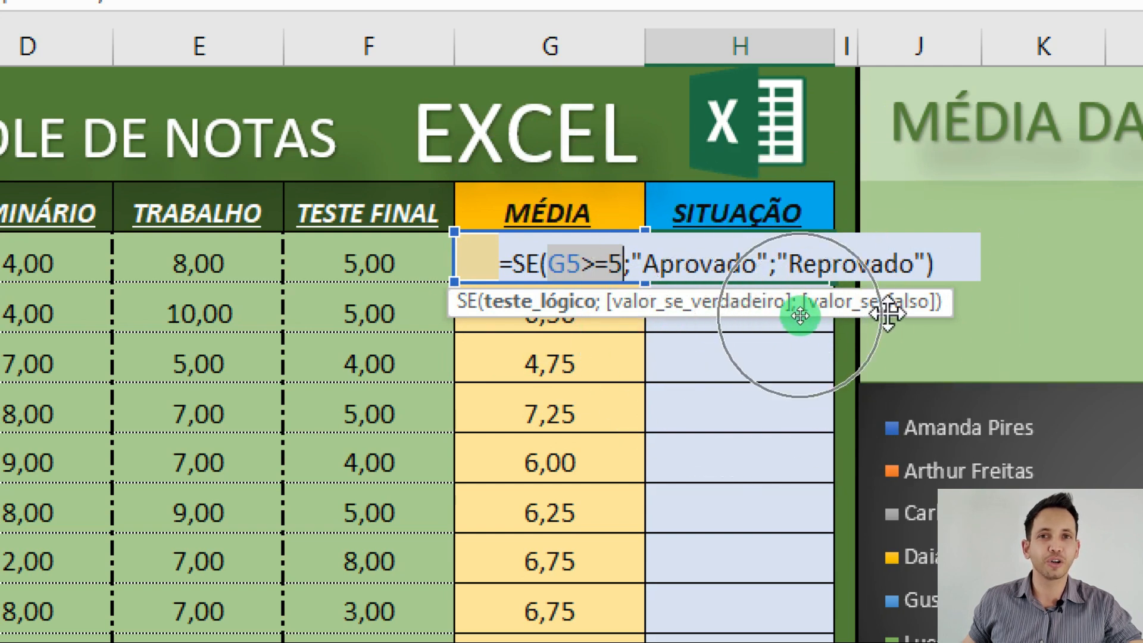
- Confirm the SE formula in H5 and fill it down the SITUAÇÃO column to H13
key(Return)
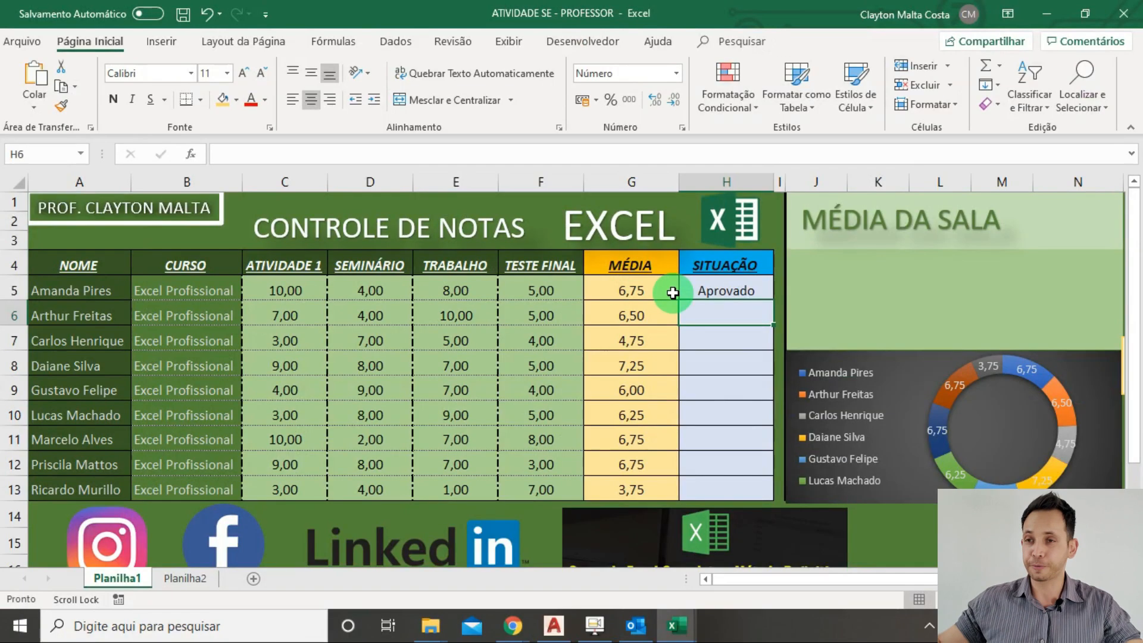
click(707, 293)
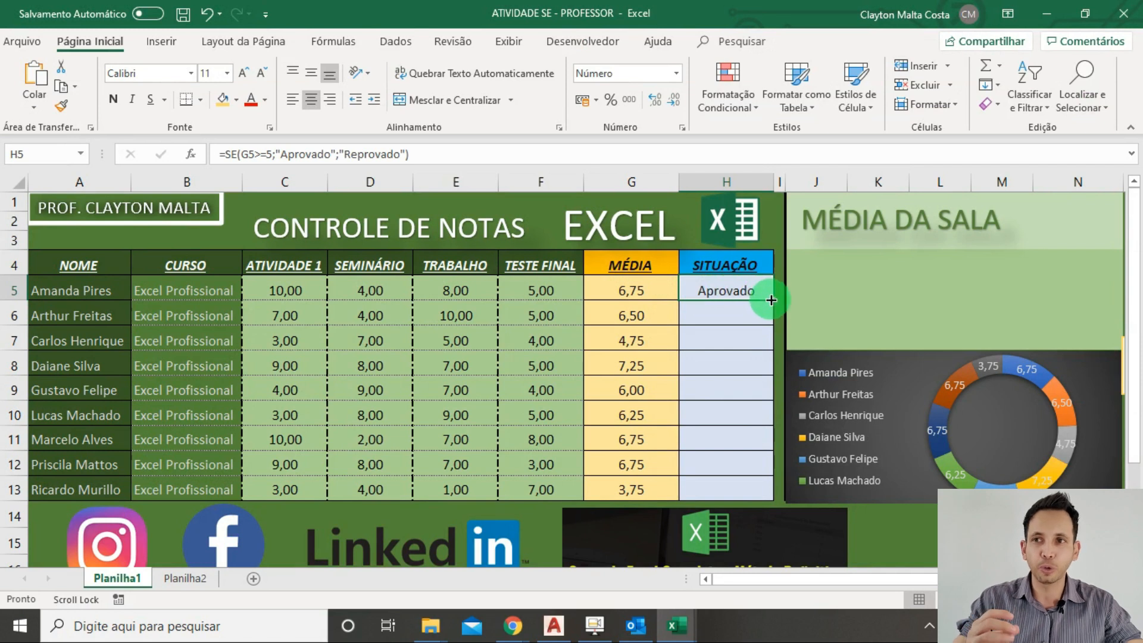
double_click(773, 300)
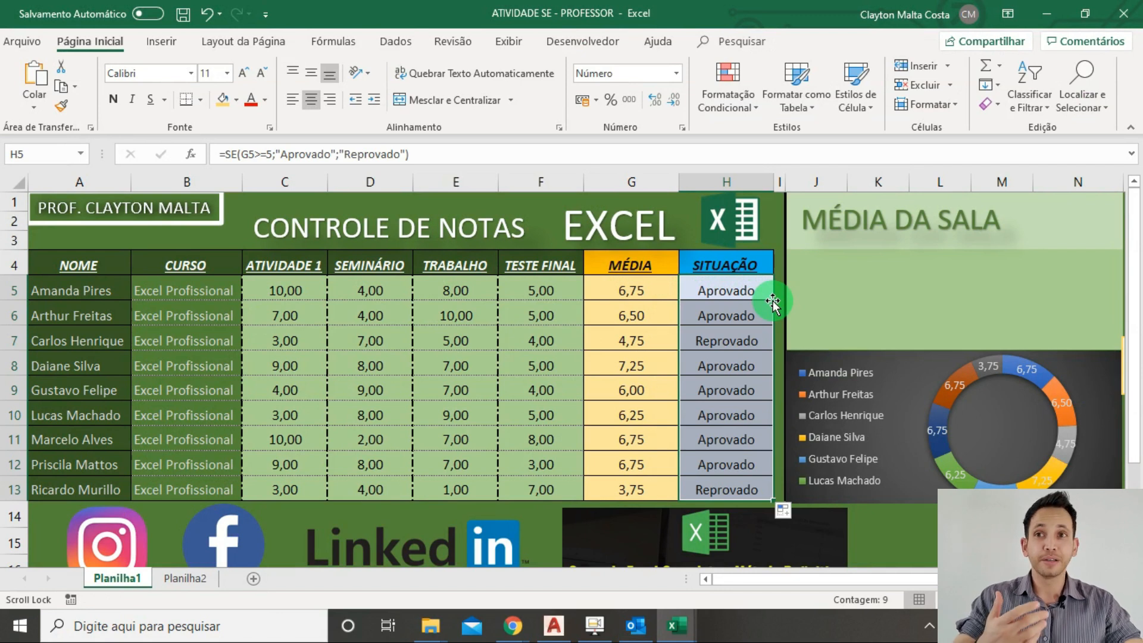
- Calculate the class average beside MÉDIA DA SALA in N1 with the formula =MÉDIA(G5:G13)
click(1058, 229)
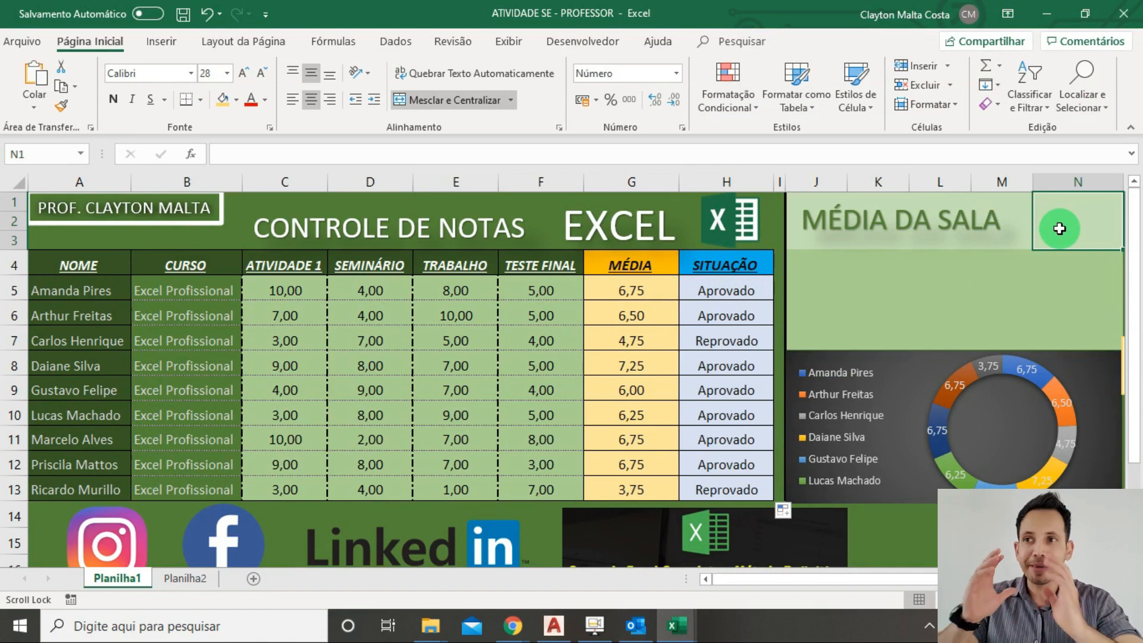
text(=)
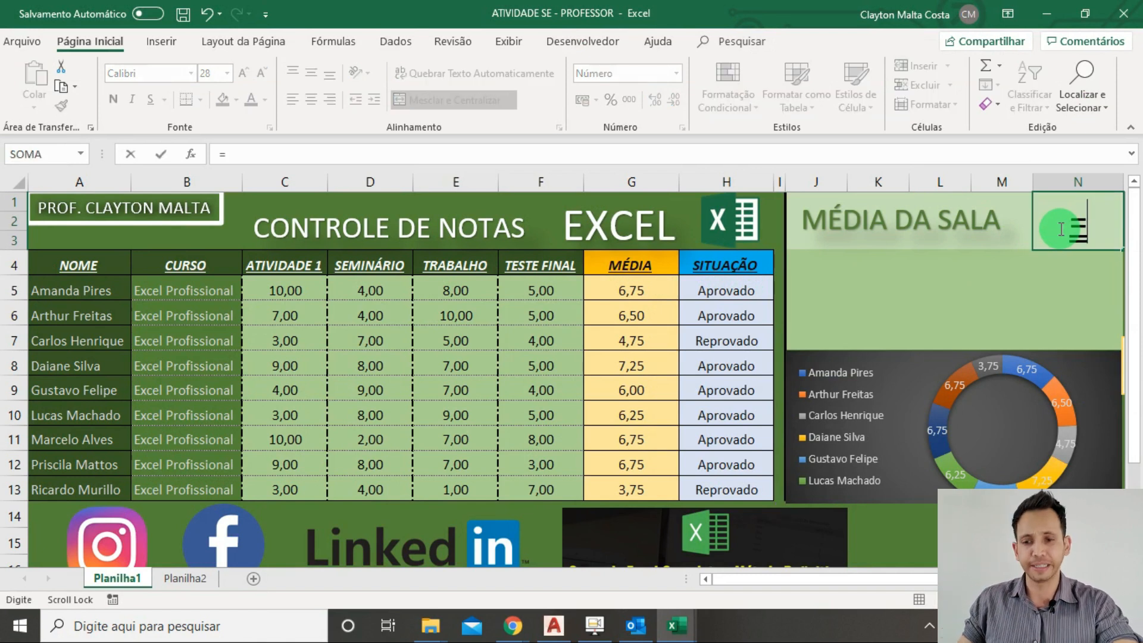
key(Escape)
text(=méd)
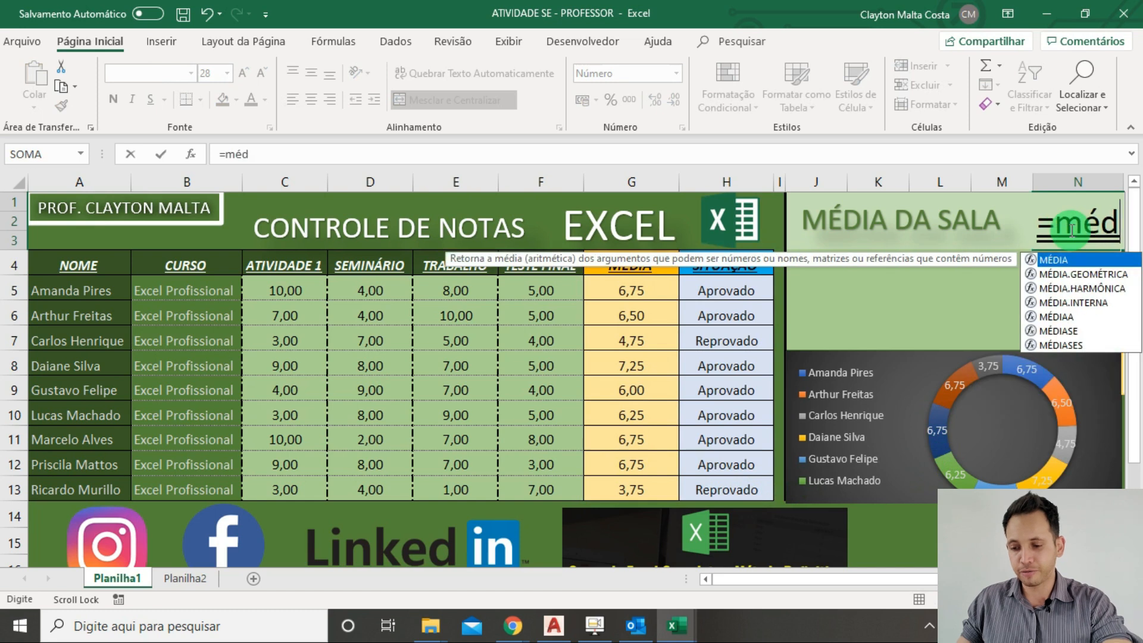
key(Tab)
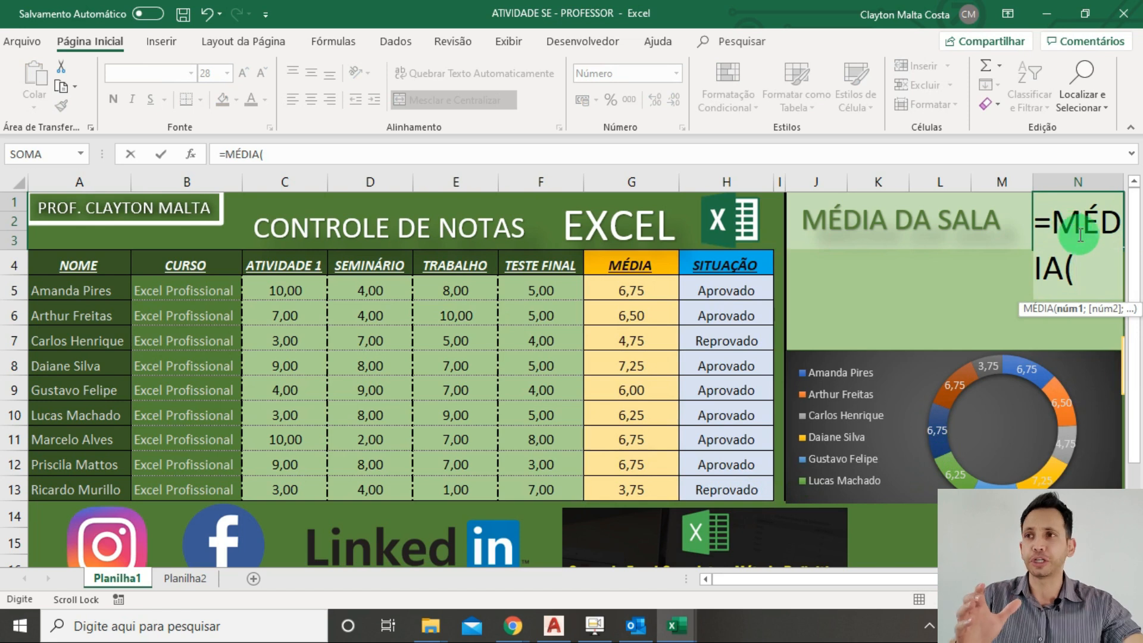
click(288, 152)
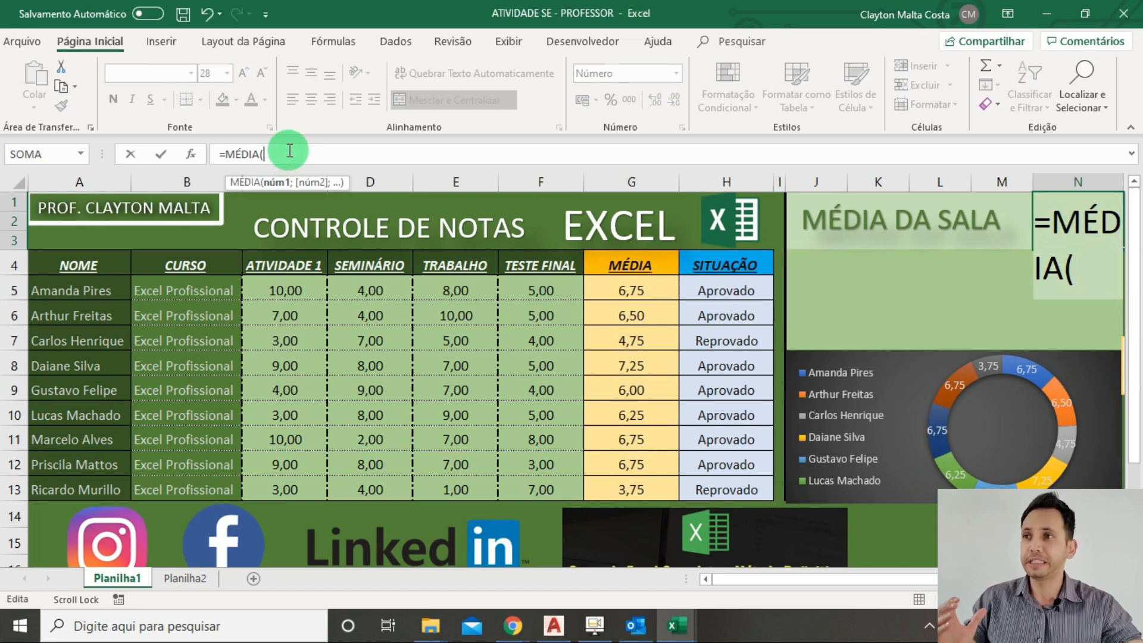
drag(655, 296, 634, 490)
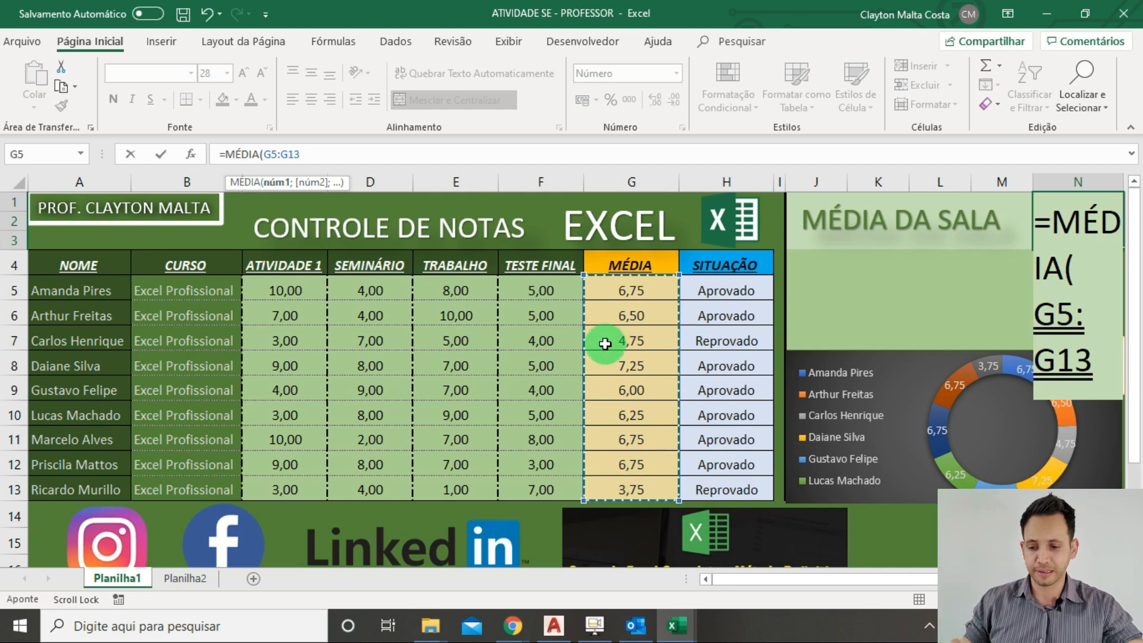
text())
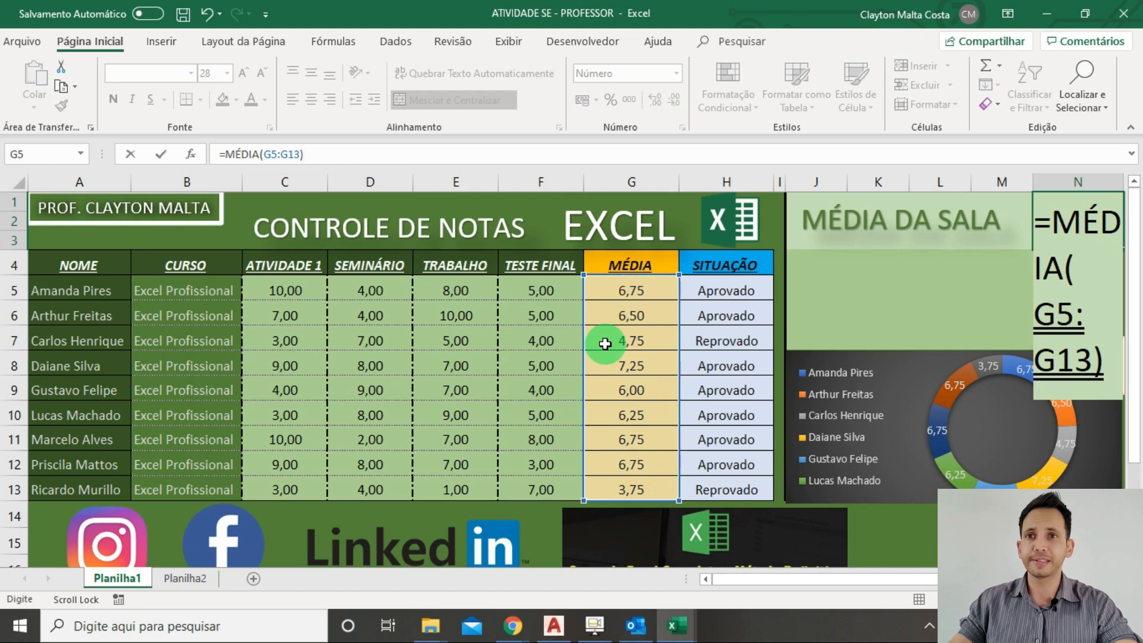
key(Return)
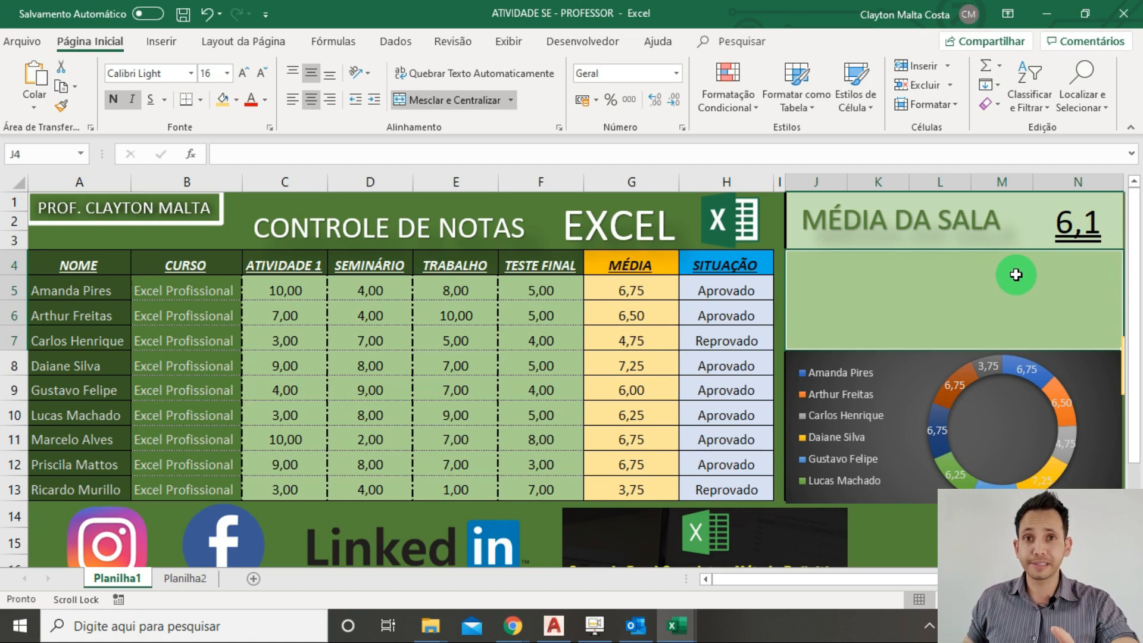
- Try clearing the MÉDIA column in G5:G13 to test the class average in N1, and undo the deletion
click(1083, 221)
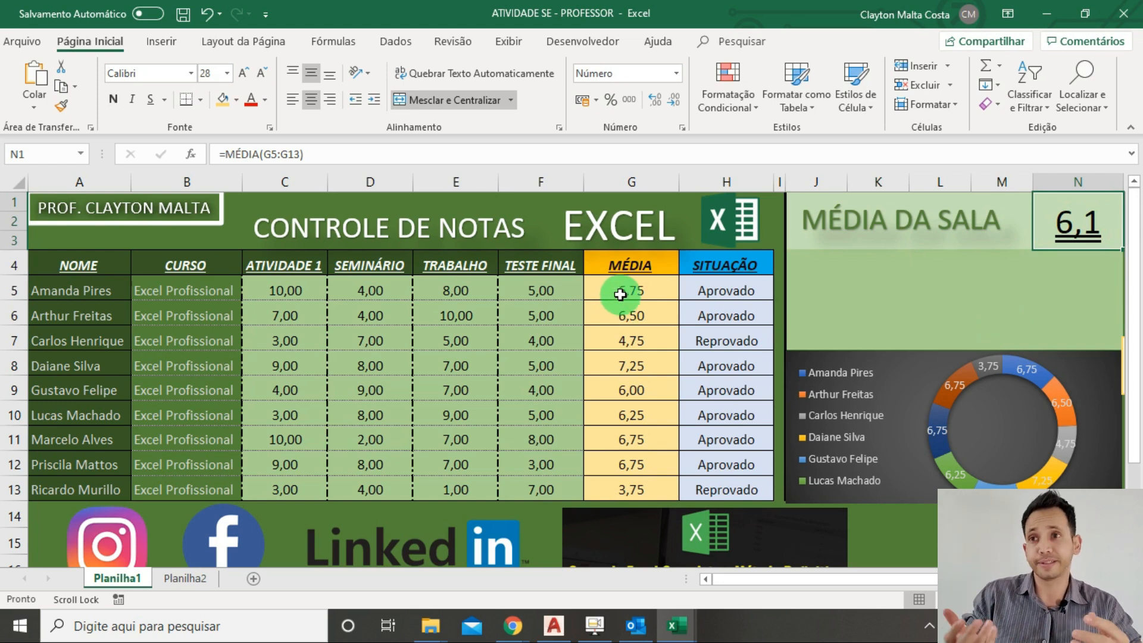
drag(620, 294, 636, 488)
key(Delete)
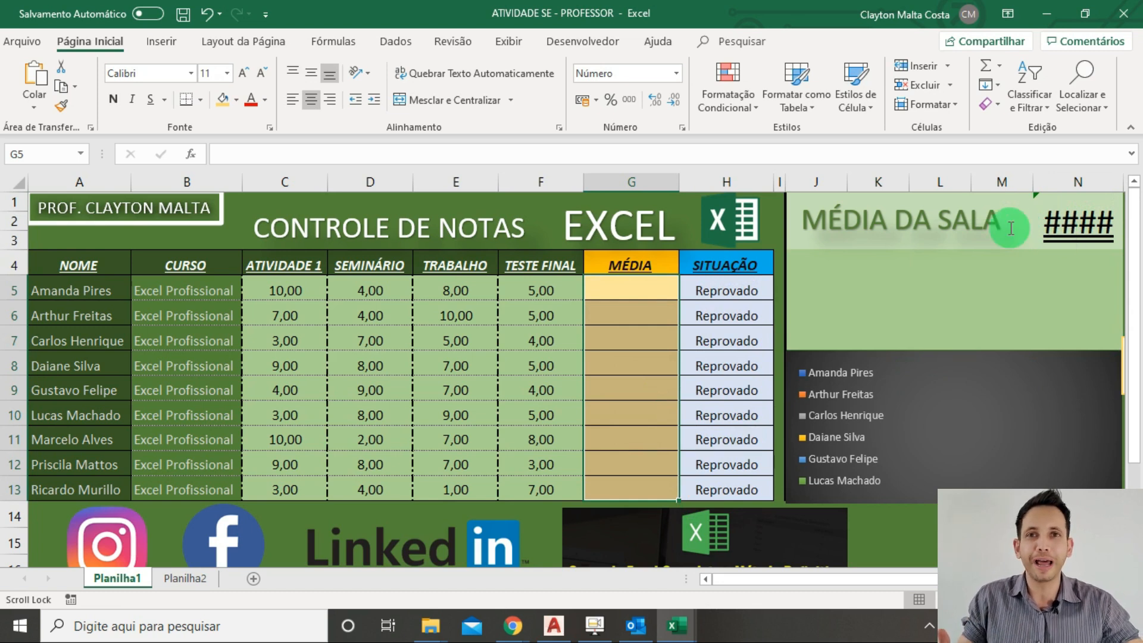
key(ctrl+z)
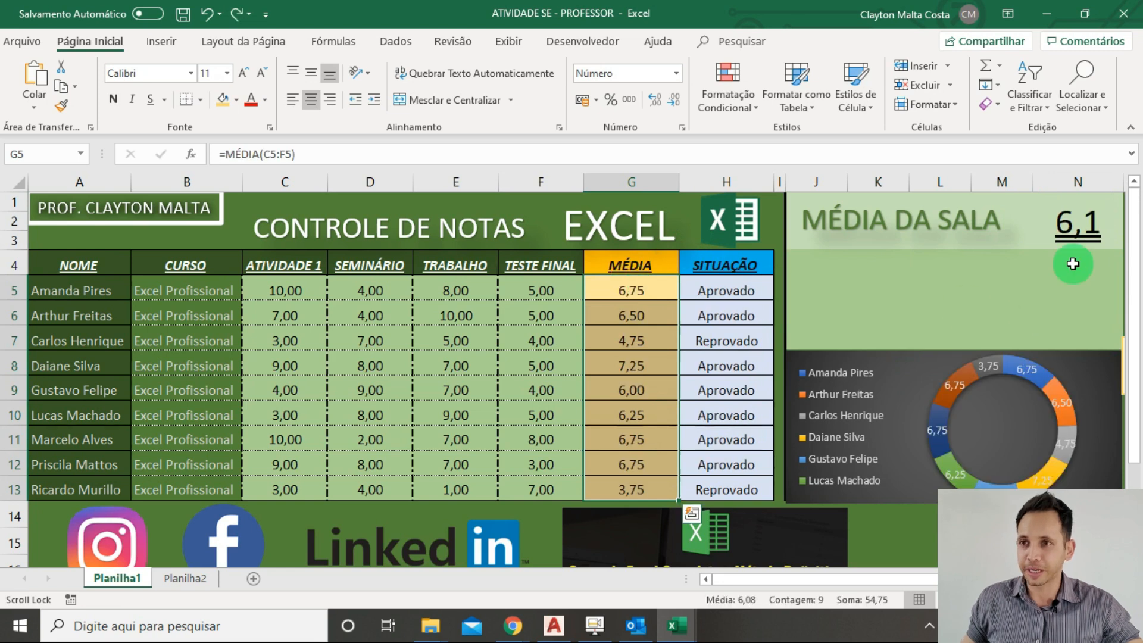
- Start wrapping the class average formula in N1 in an SE function with the logical test G13=""
click(1087, 231)
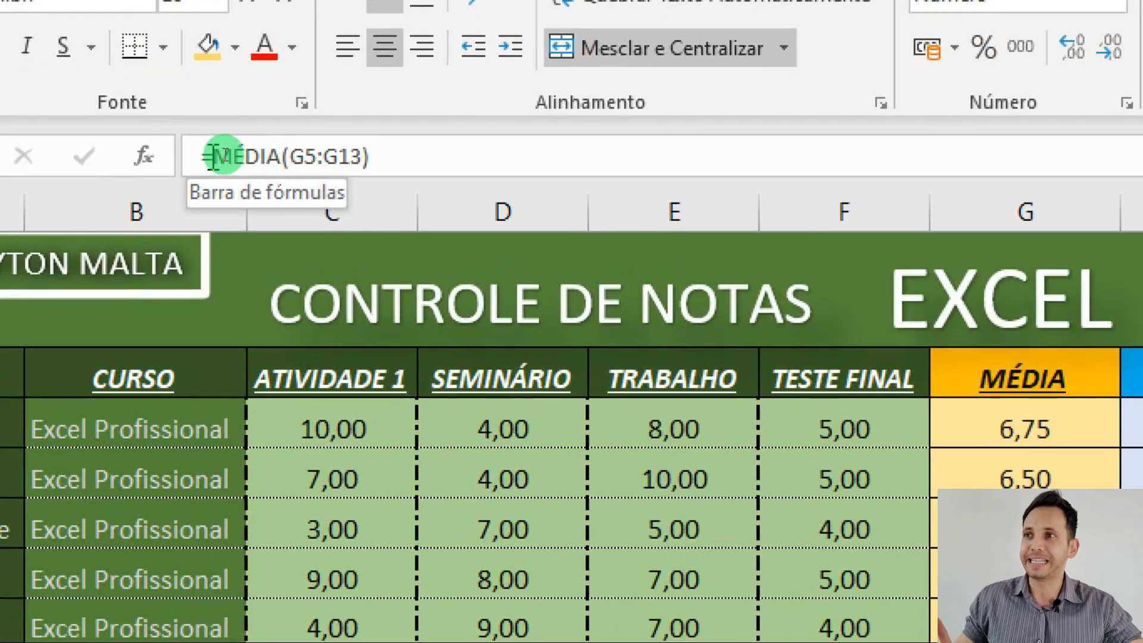
click(226, 153)
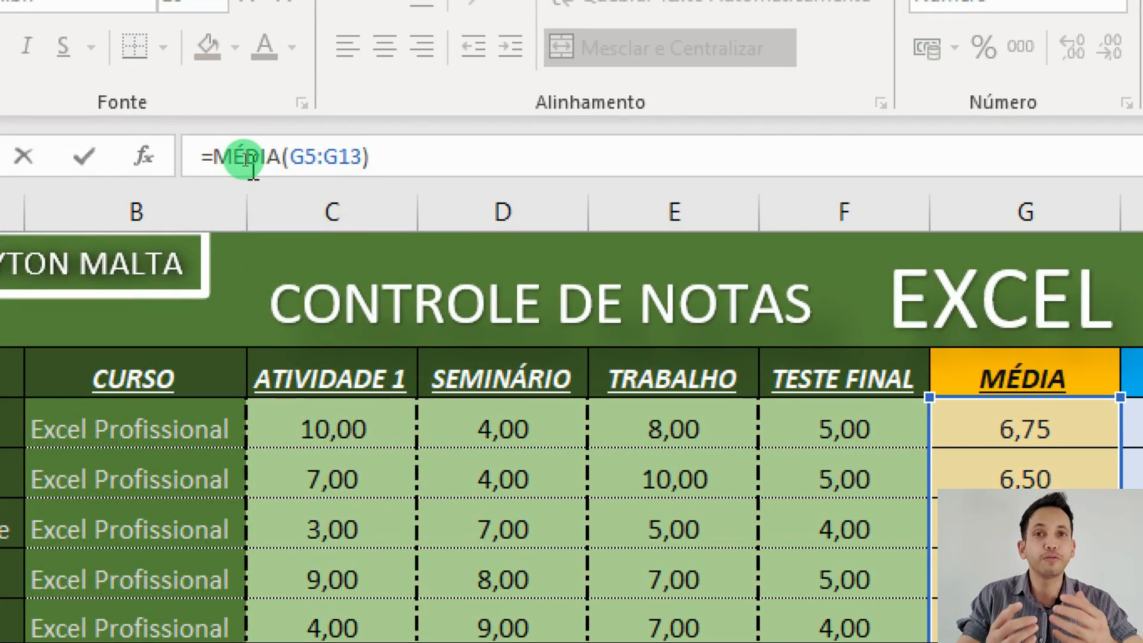
text(SE)
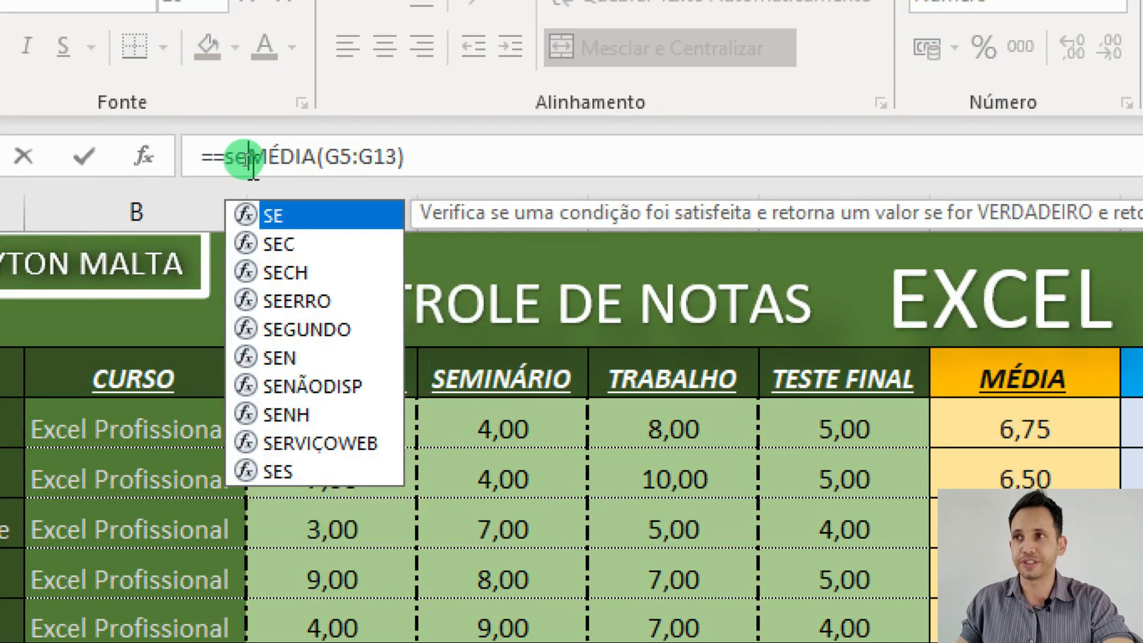
key(BackSpace)
key(BackSpace)
key(BackSpace)
text(SE()
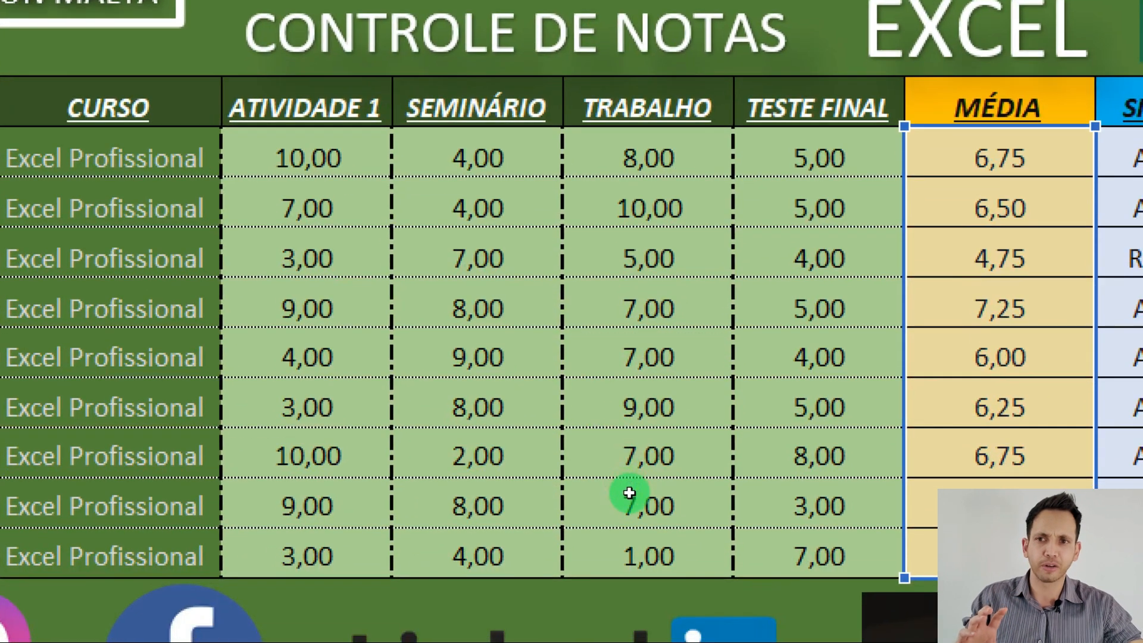
key(Left)
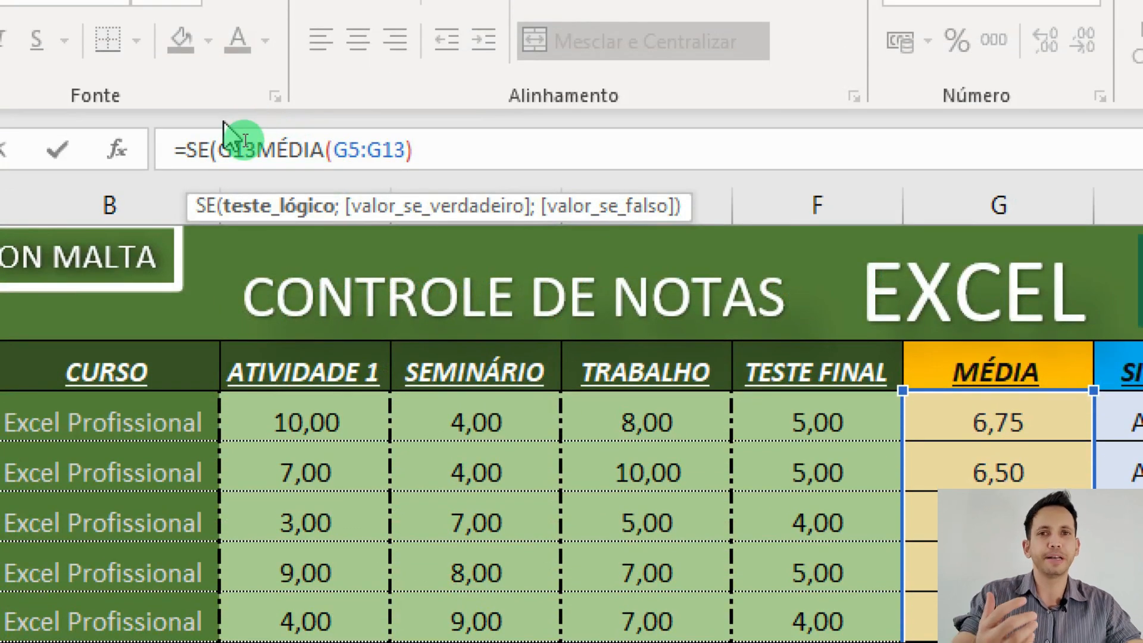
click(243, 168)
text(=)
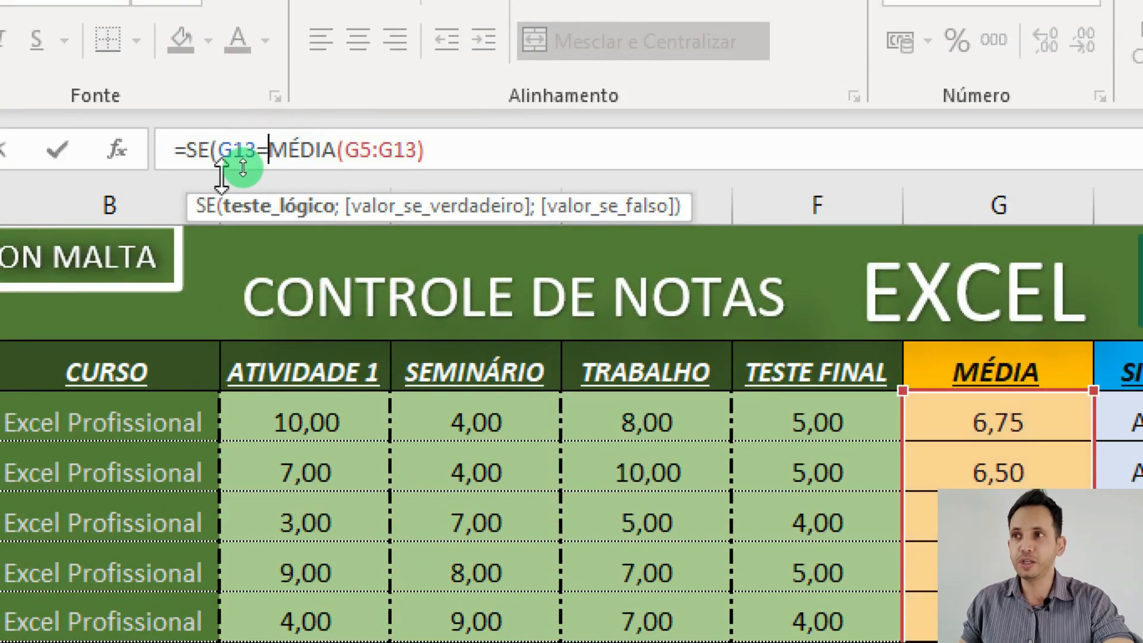
text("")
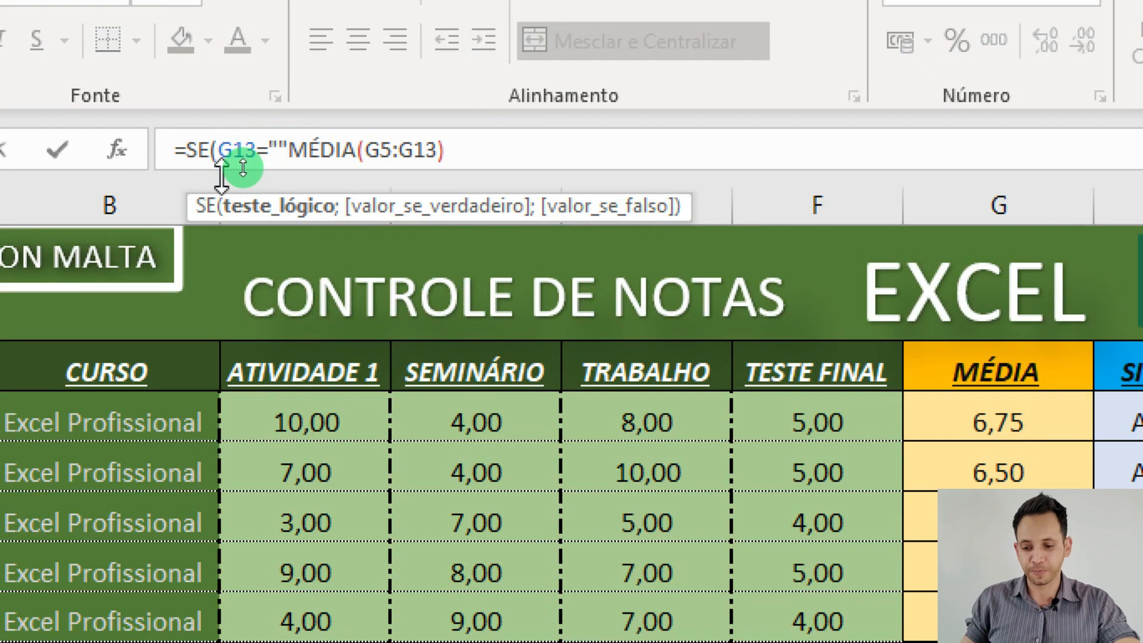
- Complete the N1 formula as =SE(G13="";"";MÉDIA(G5:G13)), returning empty text when true and the class average when false
text(;"")
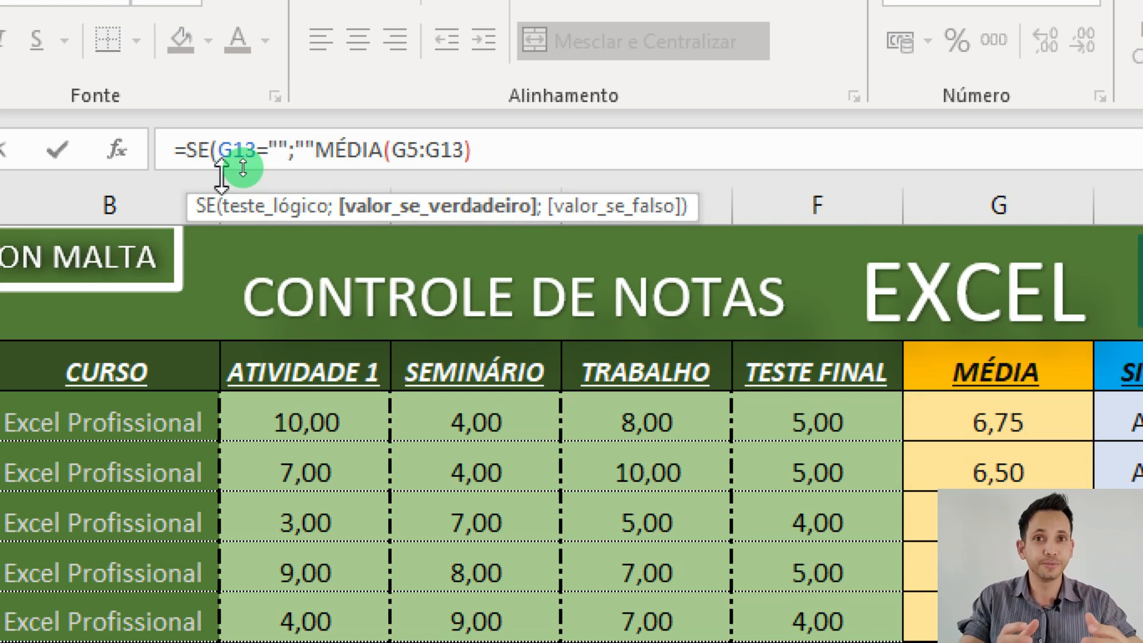
text(;)
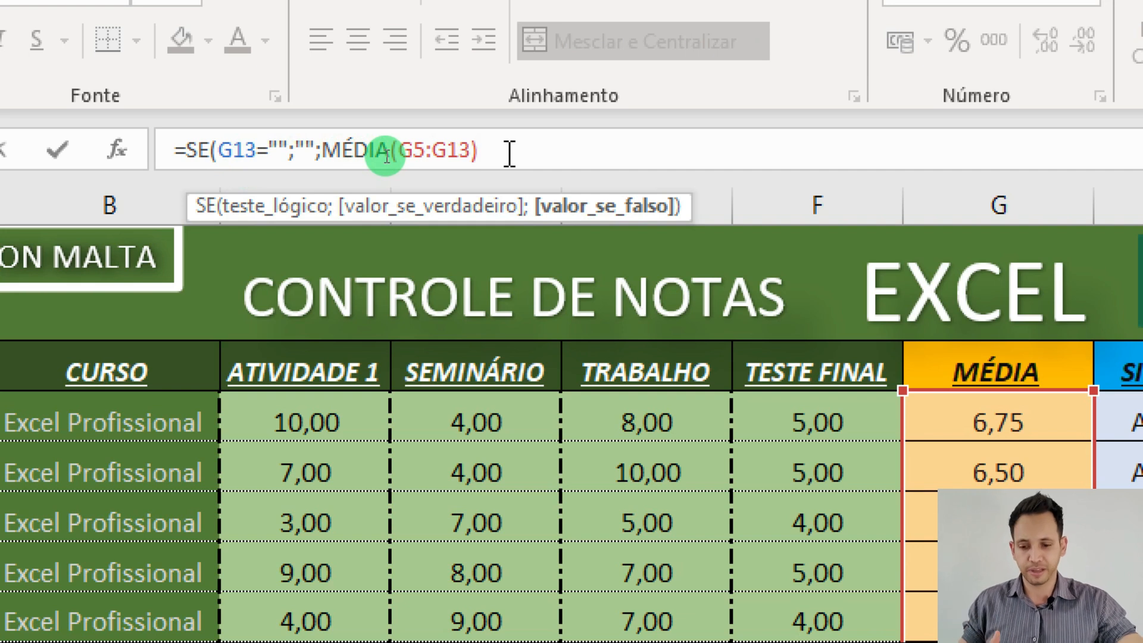
text())
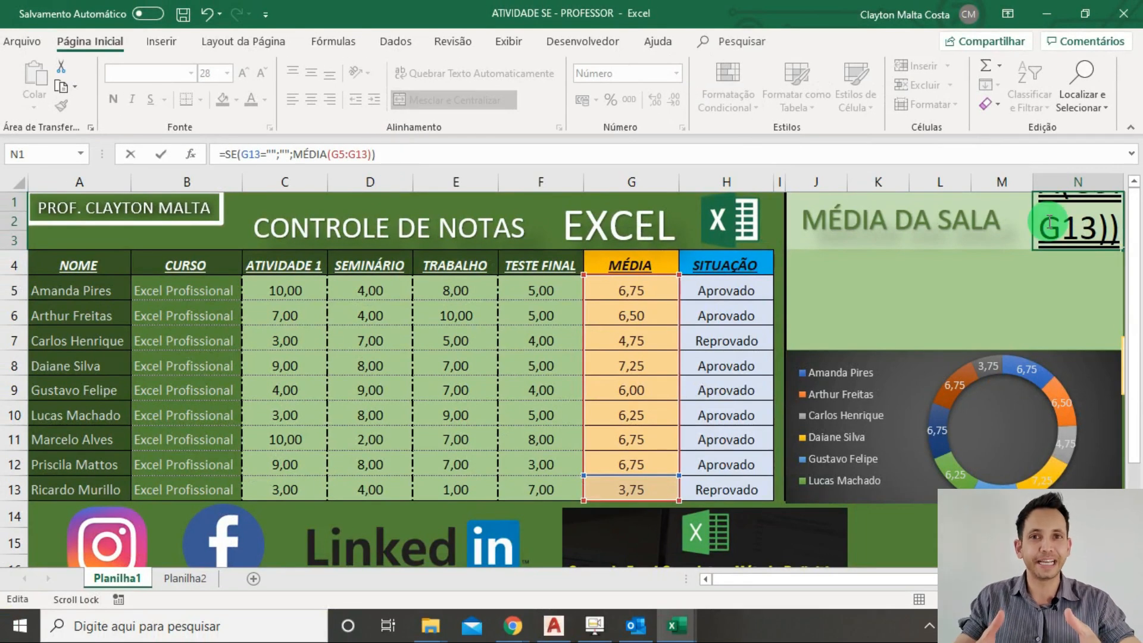
key(Return)
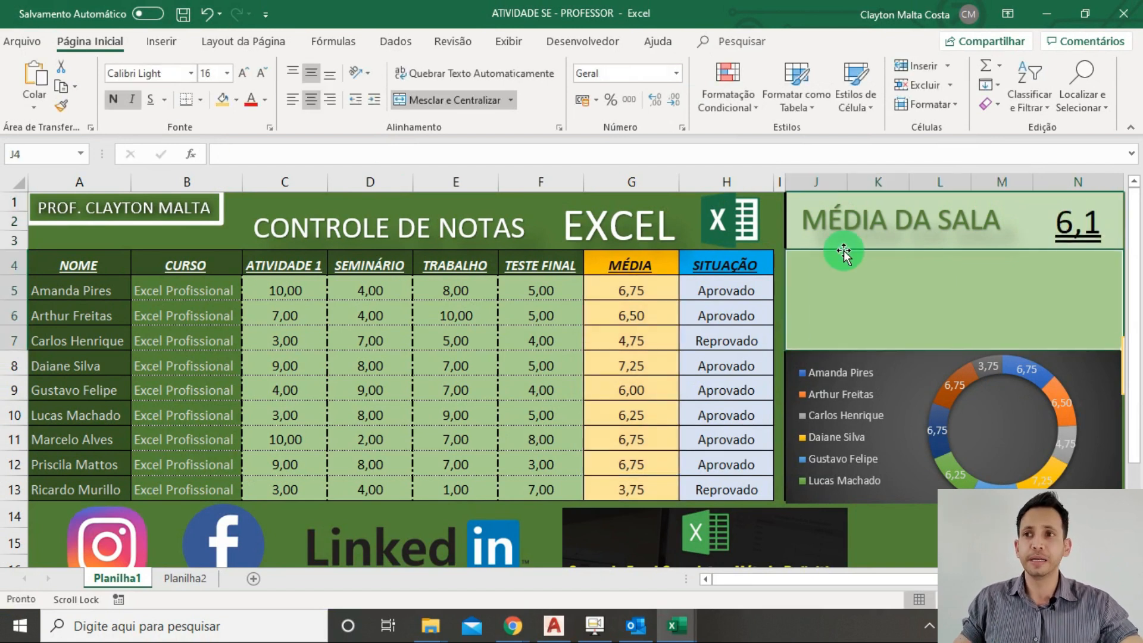
- Try clearing G5:G13 to test the SE formula in N1, highlight its arguments, and undo the deletion
drag(654, 291, 659, 489)
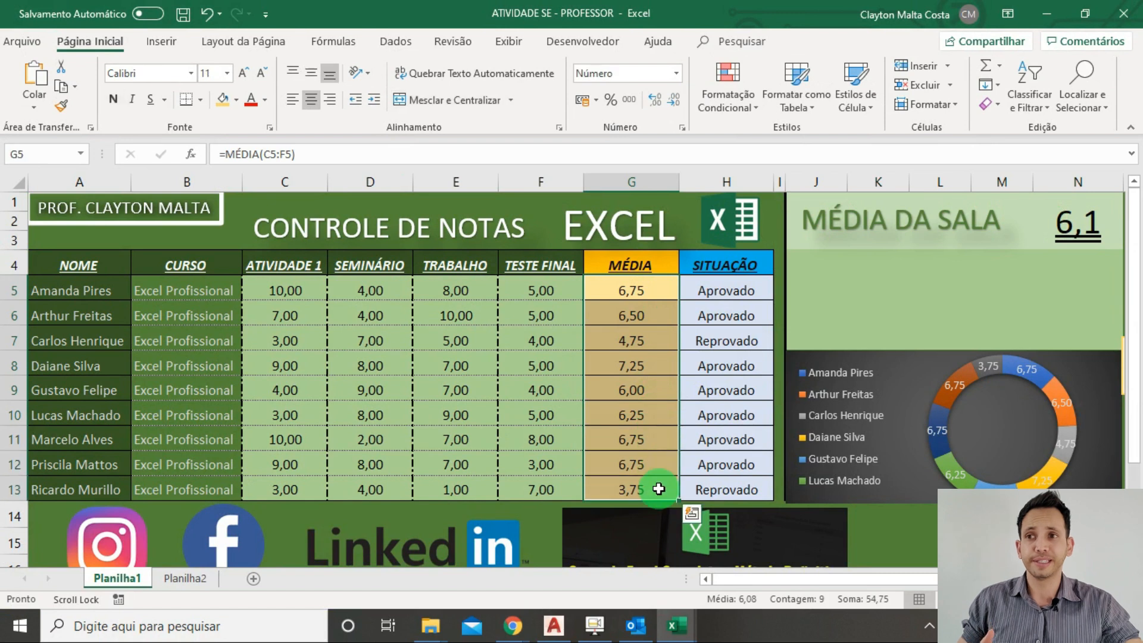
key(Delete)
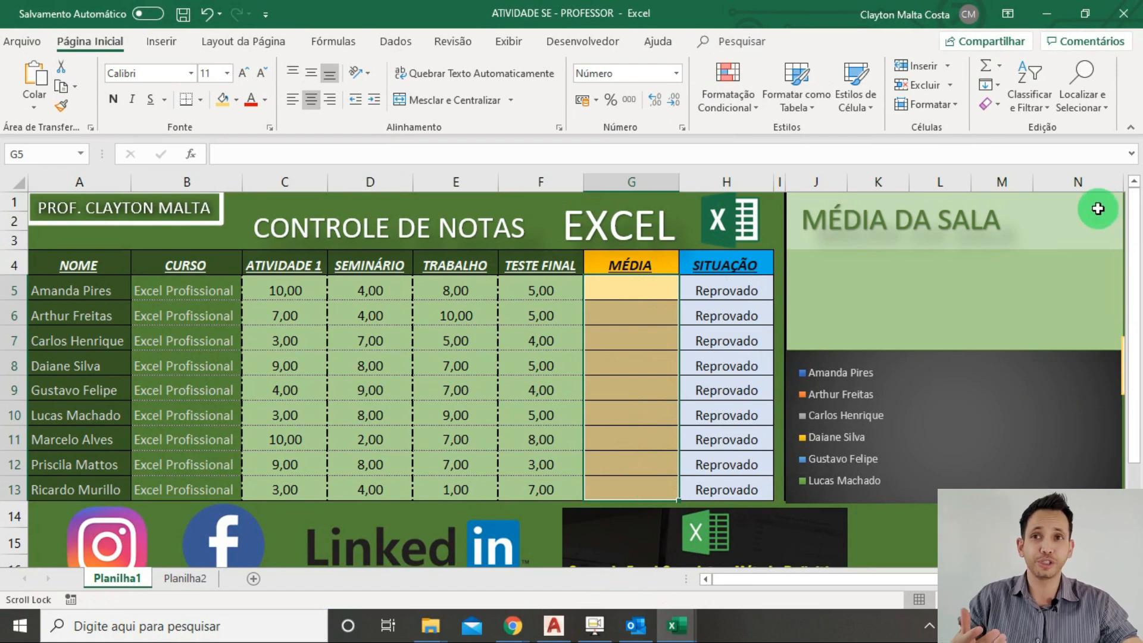
double_click(1083, 222)
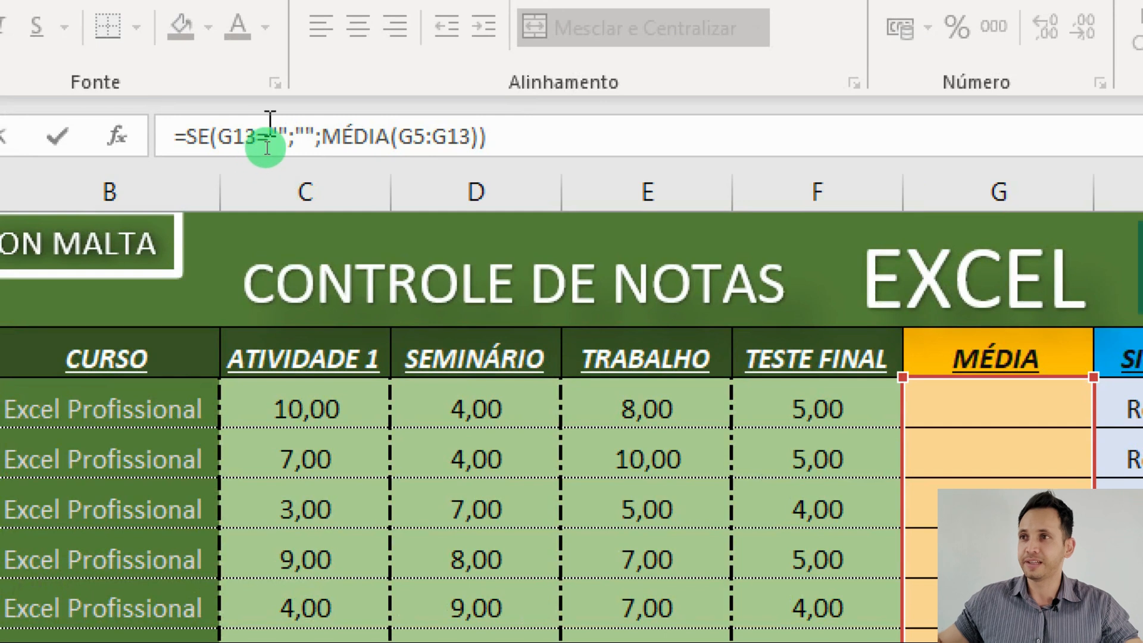
drag(267, 154, 287, 134)
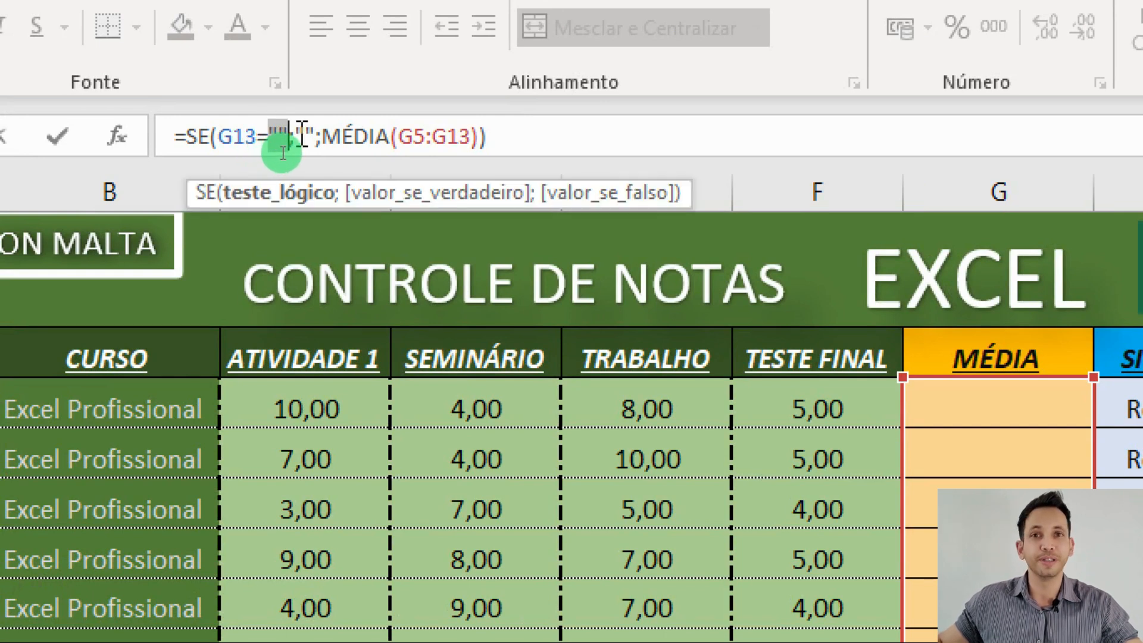
drag(341, 132, 393, 132)
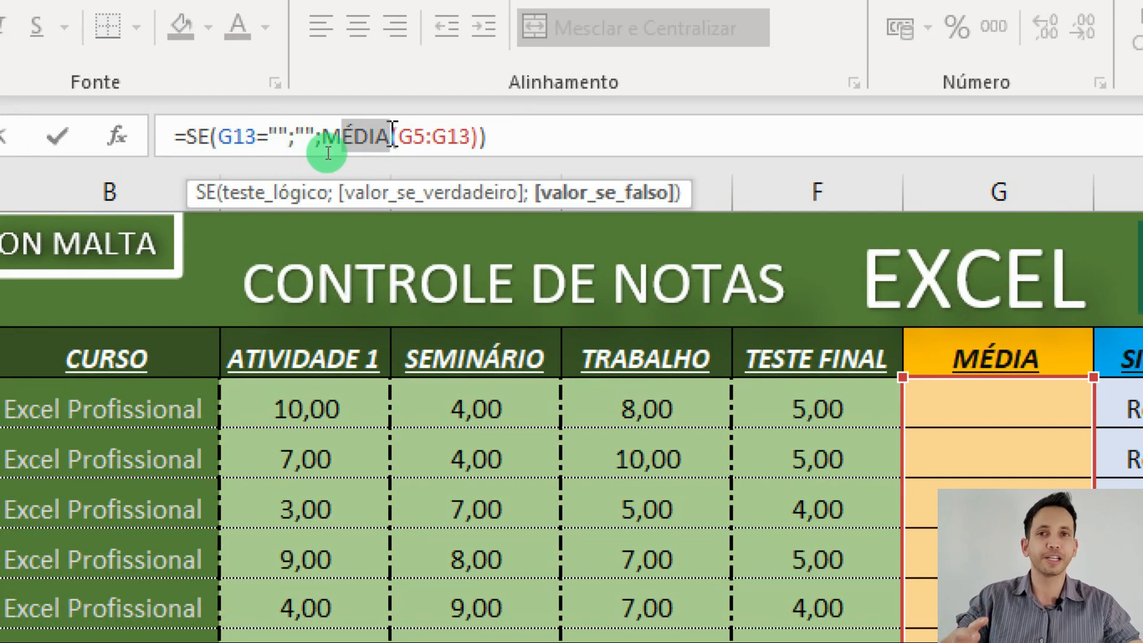
key(Escape)
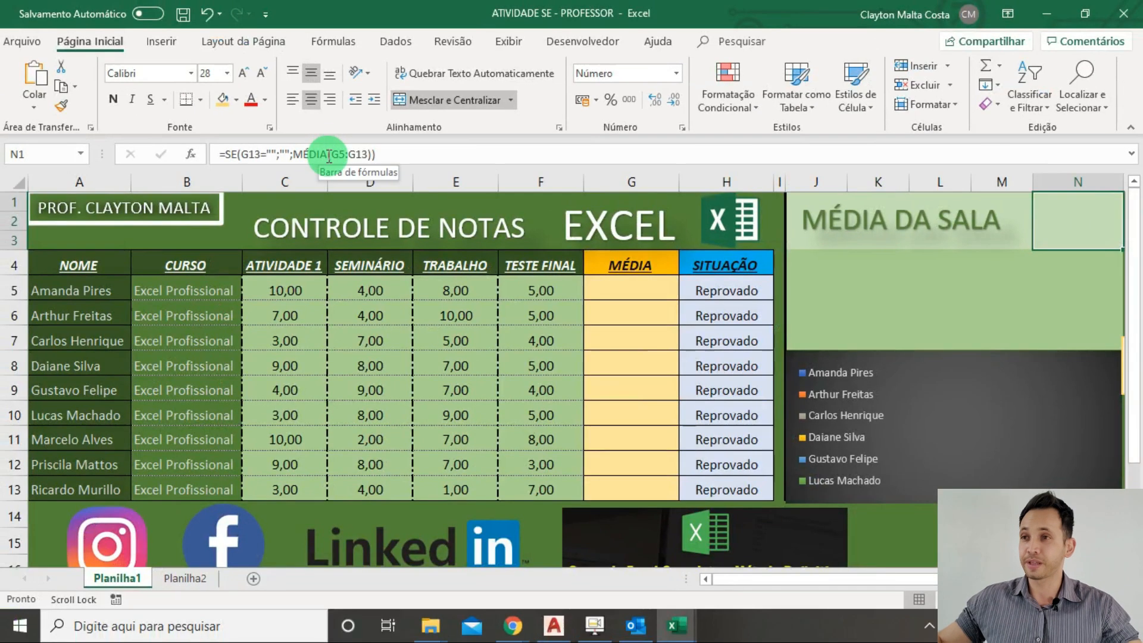
key(ctrl+z)
- Try clearing the MÉDIA values in G5:G13 to check how the SITUAÇÃO column reacts, and undo the deletion
click(643, 291)
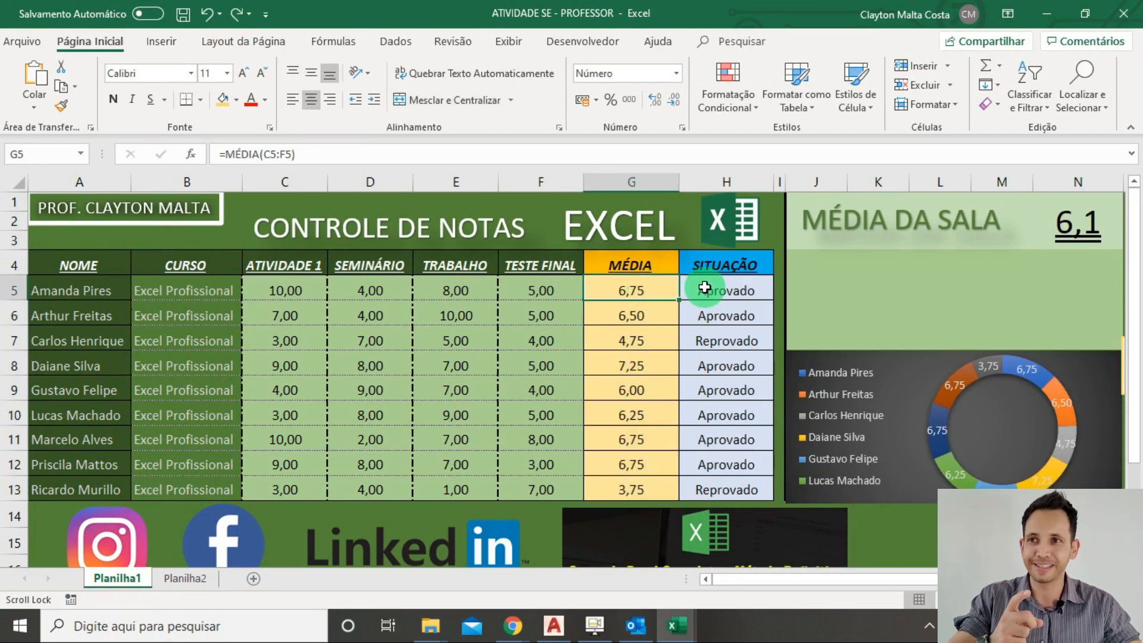
drag(658, 290, 655, 480)
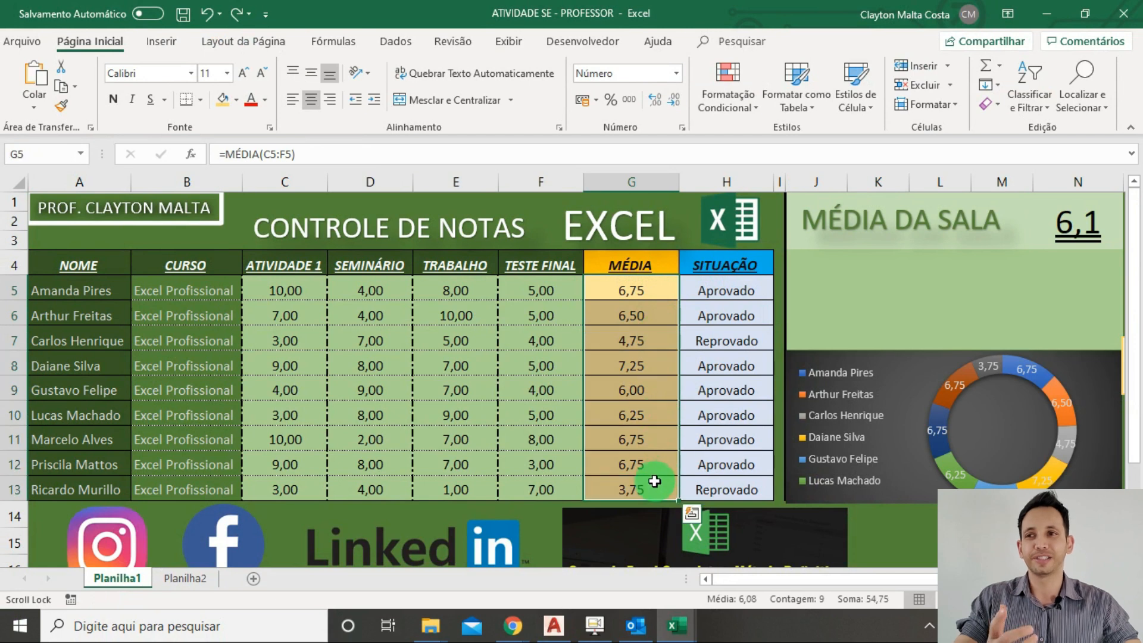
key(Delete)
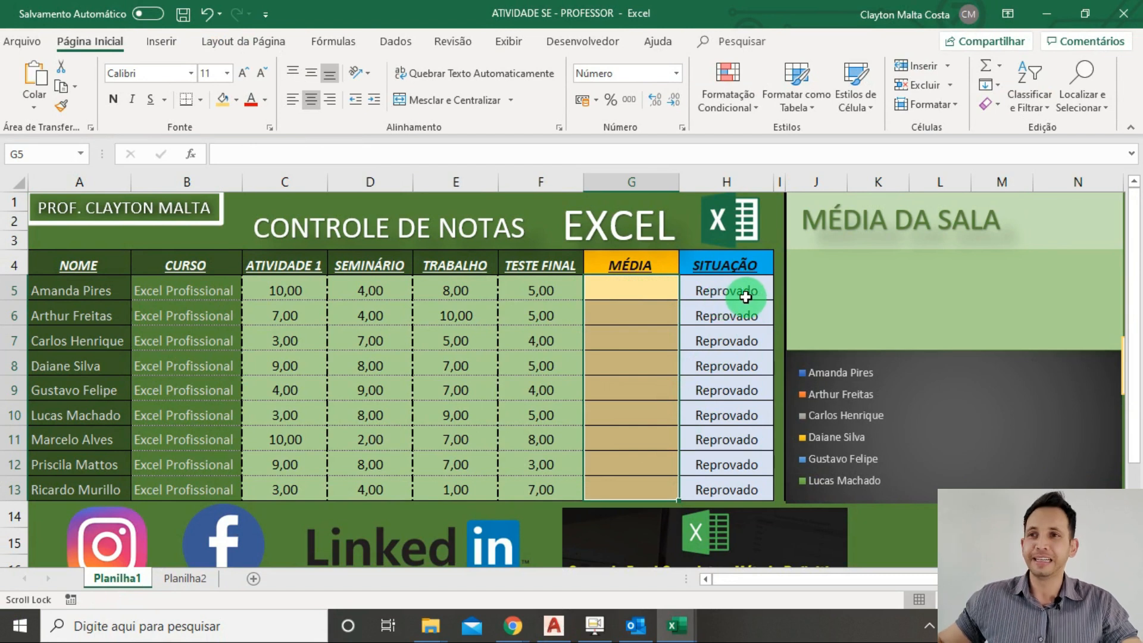
key(ctrl+z)
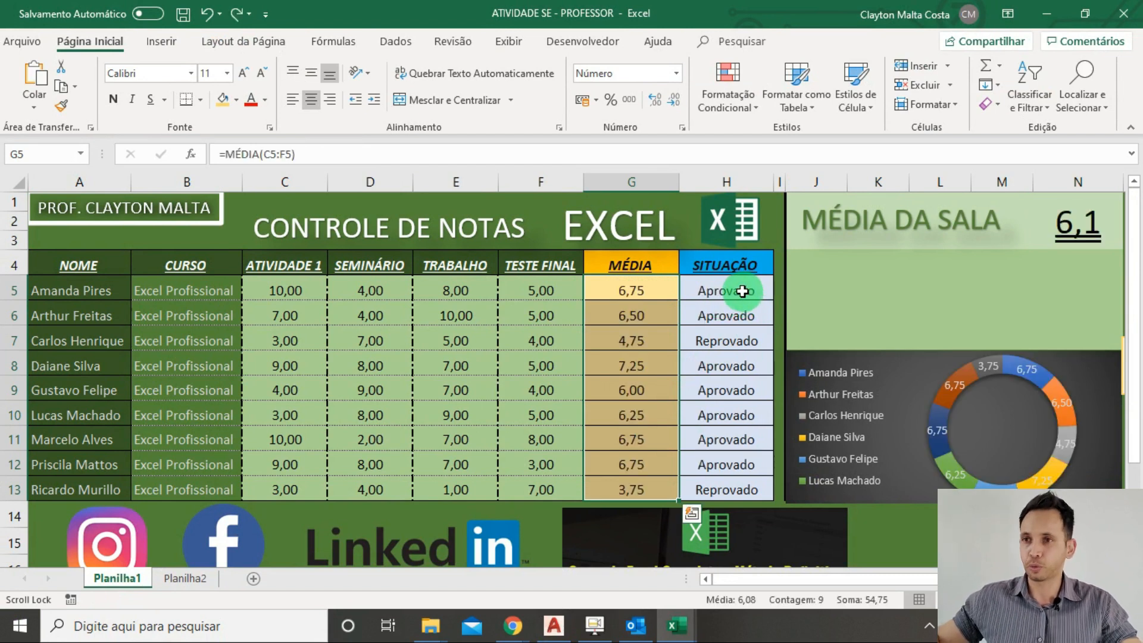
- Nest the H5 formula inside an outer SE with the logical test G5="" and "" as the value if true
click(738, 294)
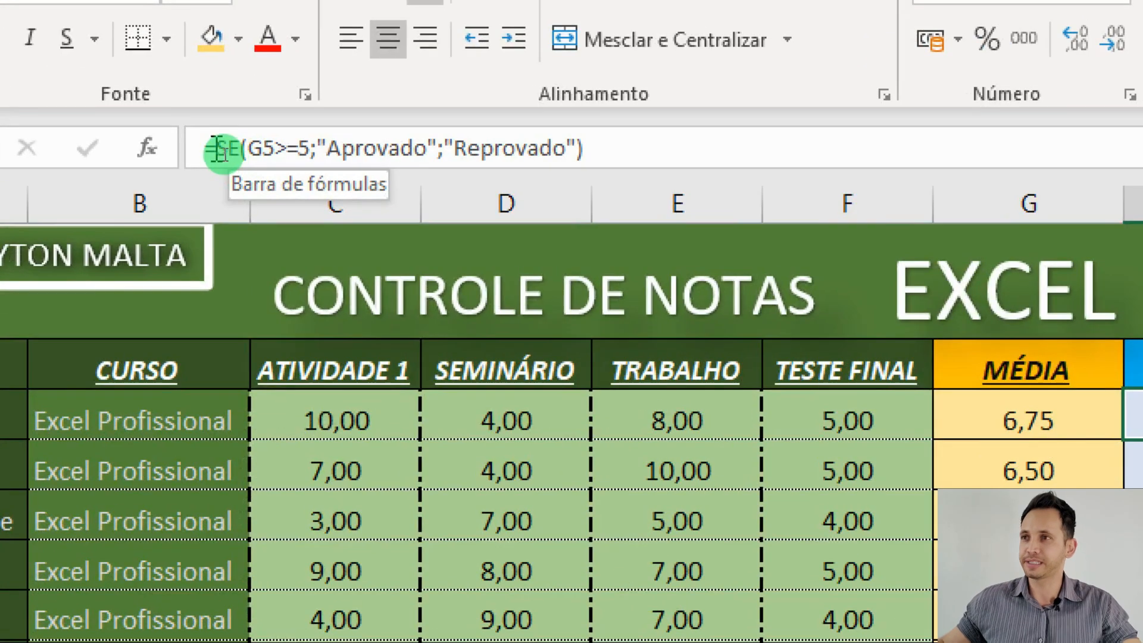
click(241, 150)
text(SE()
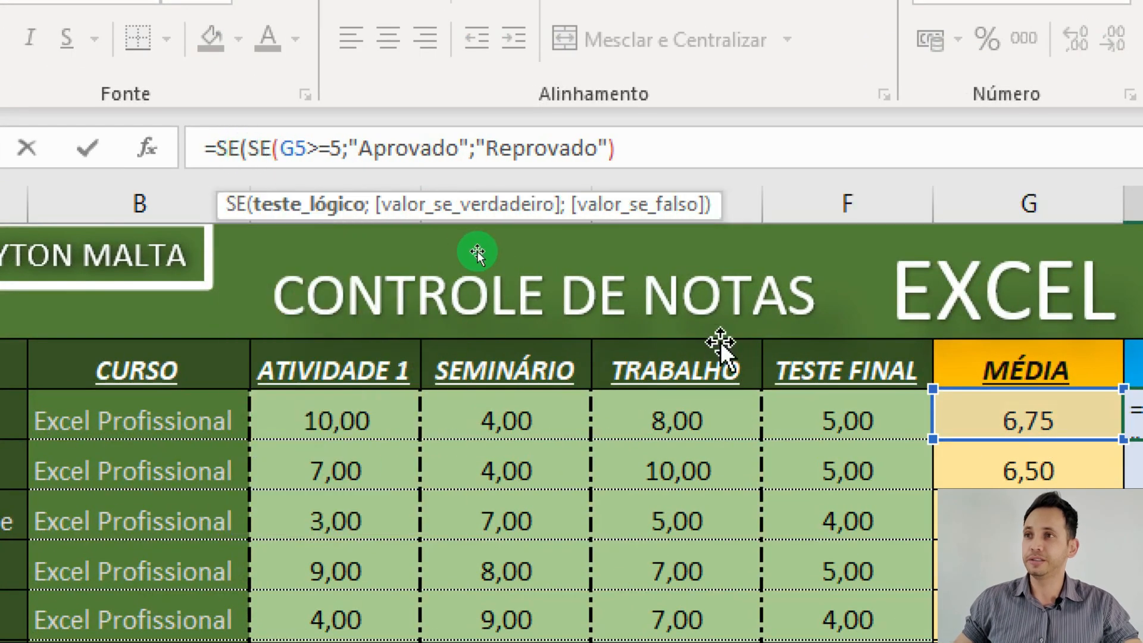
click(1019, 424)
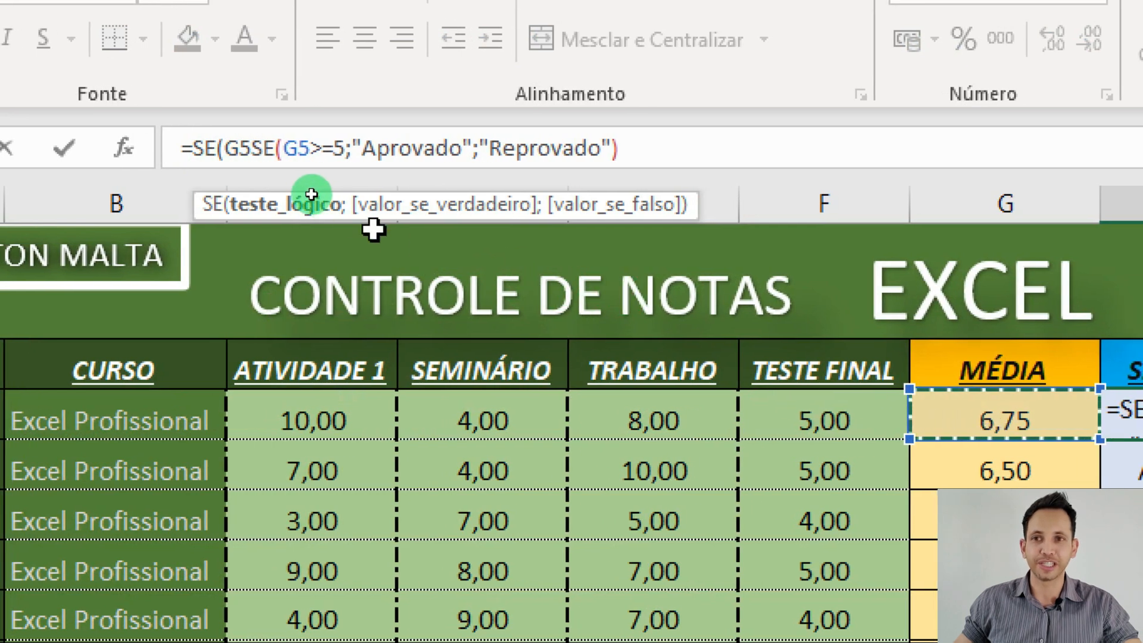
text(="")
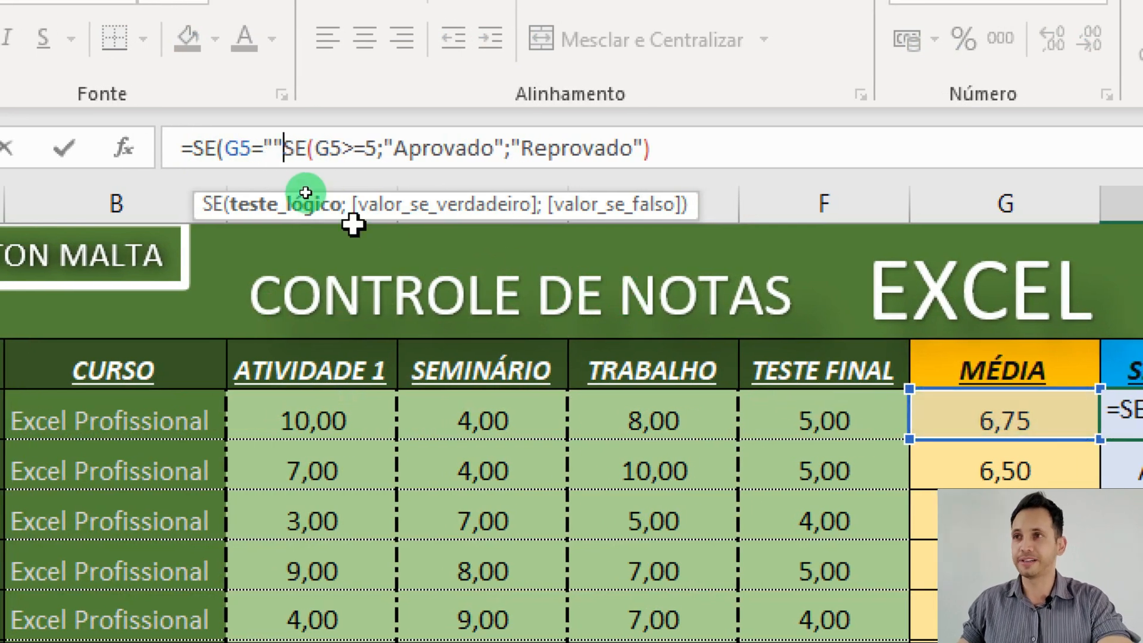
text(;"")
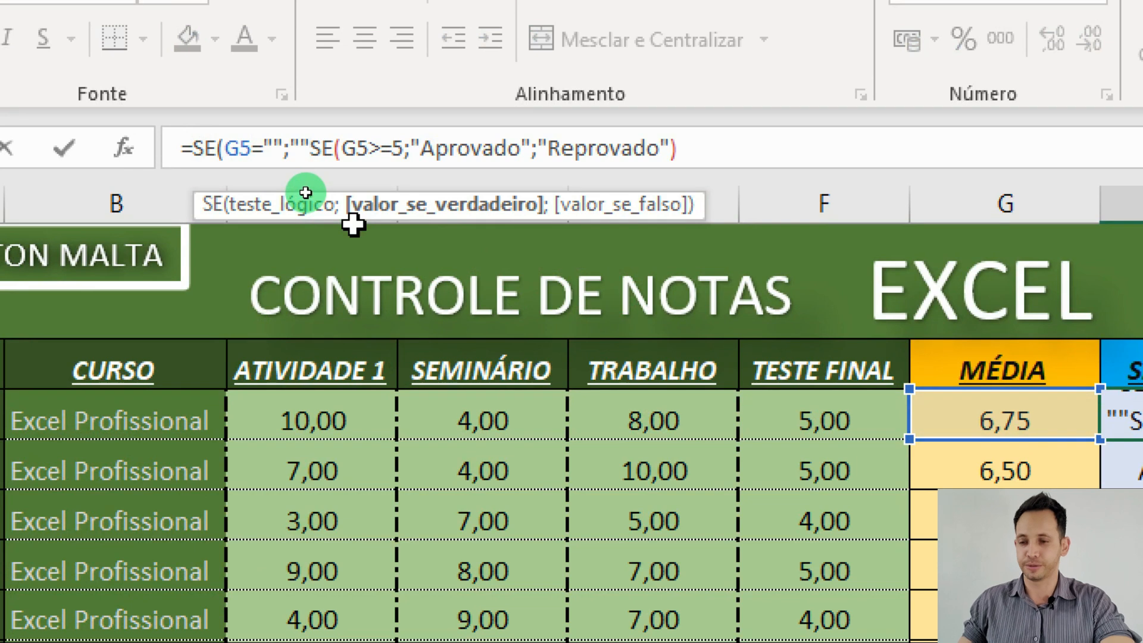
text(;)
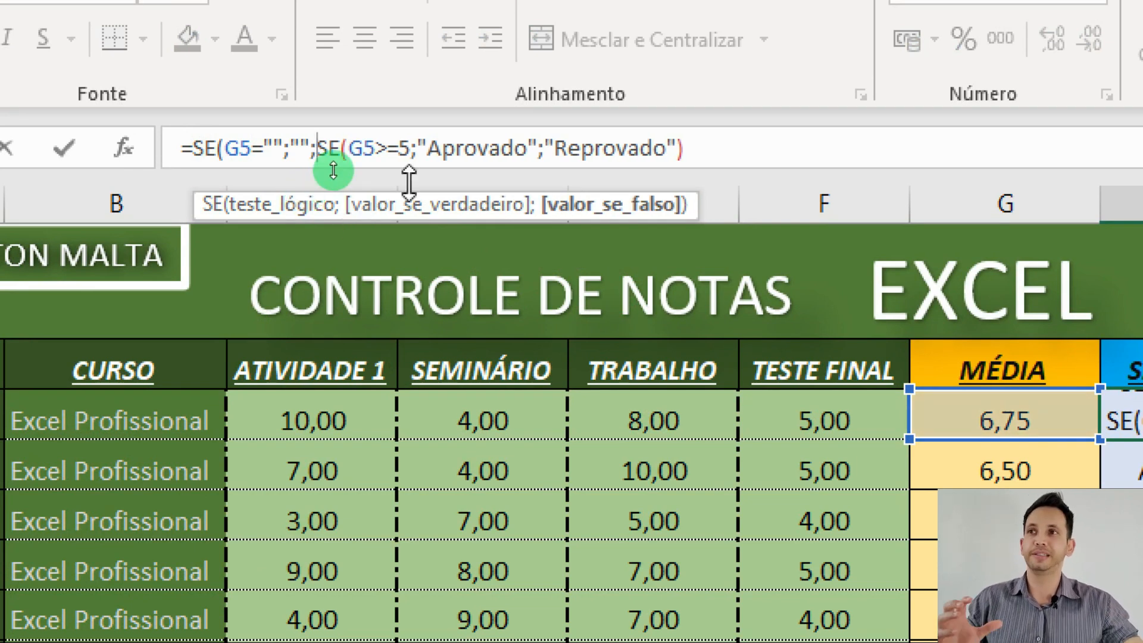
- Close and confirm the nested formula =SE(G5="";"";SE(G5>=5;"Aprovado";"Reprovado")) in H5 and fill it down to H13
click(716, 156)
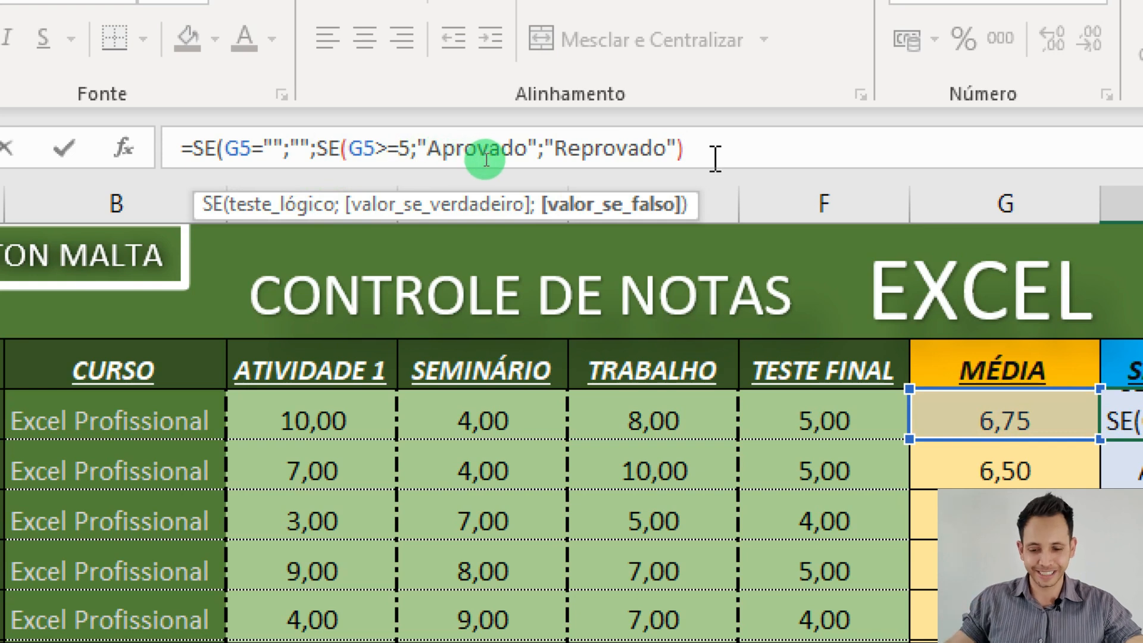
text())
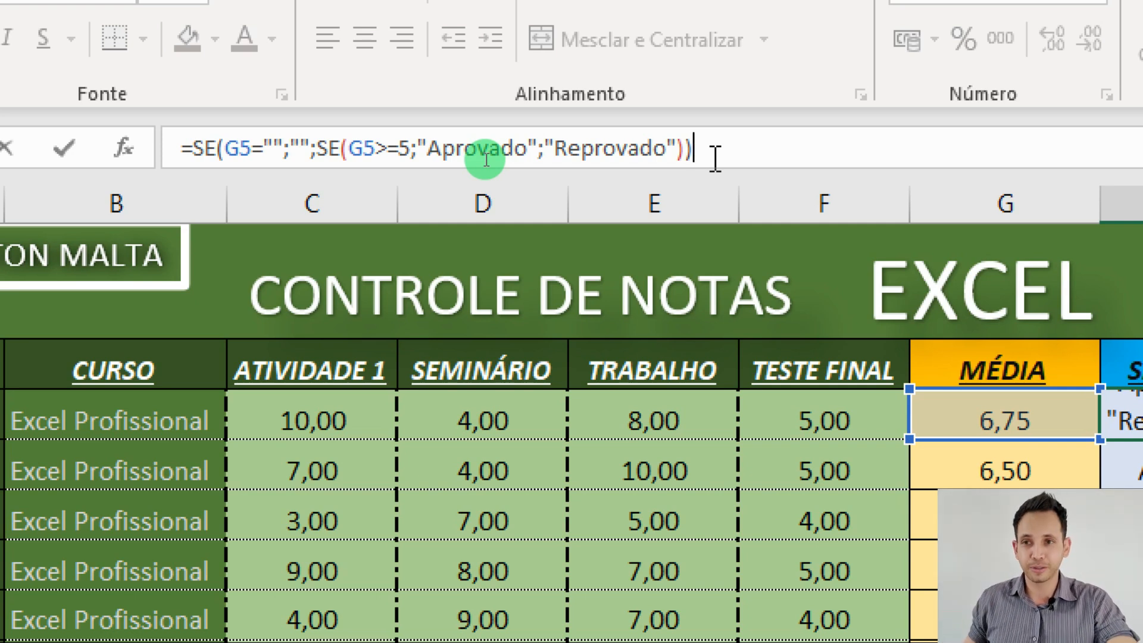
key(Return)
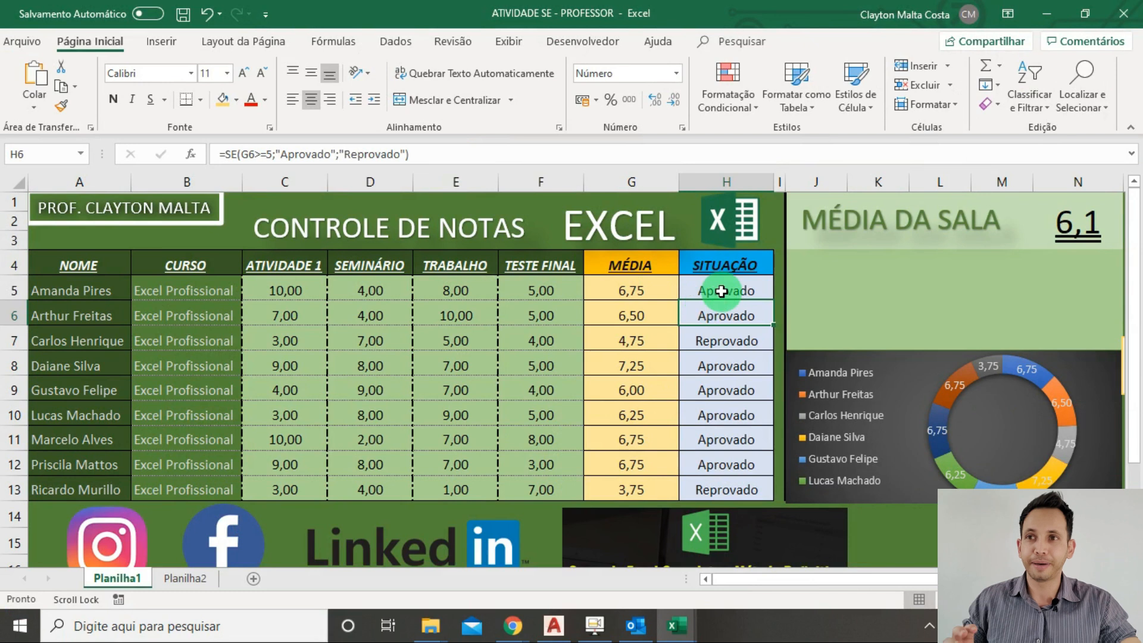
click(721, 291)
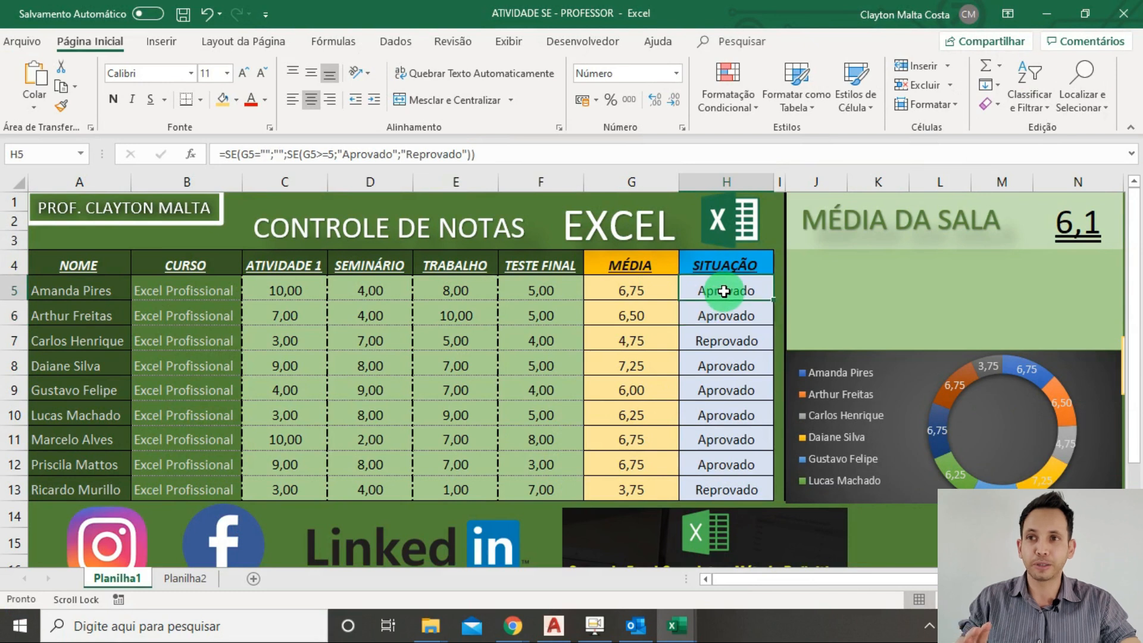
double_click(773, 299)
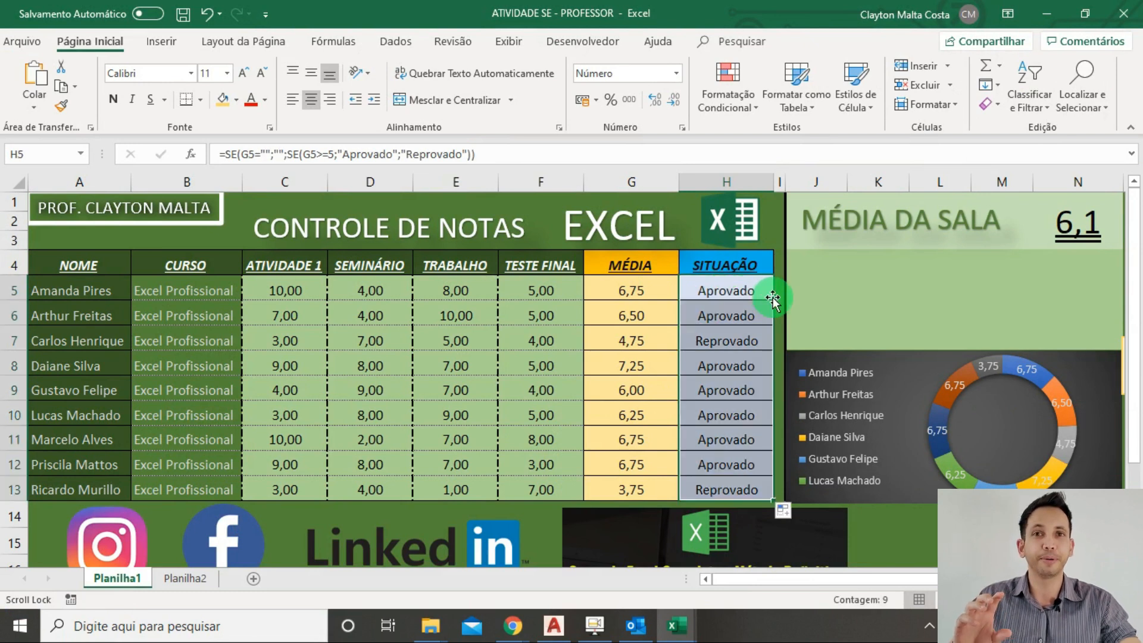
- Try clearing G5:G13 to test the nested SITUAÇÃO formulas together with the class average, and undo the deletion
drag(658, 293, 622, 490)
key(Delete)
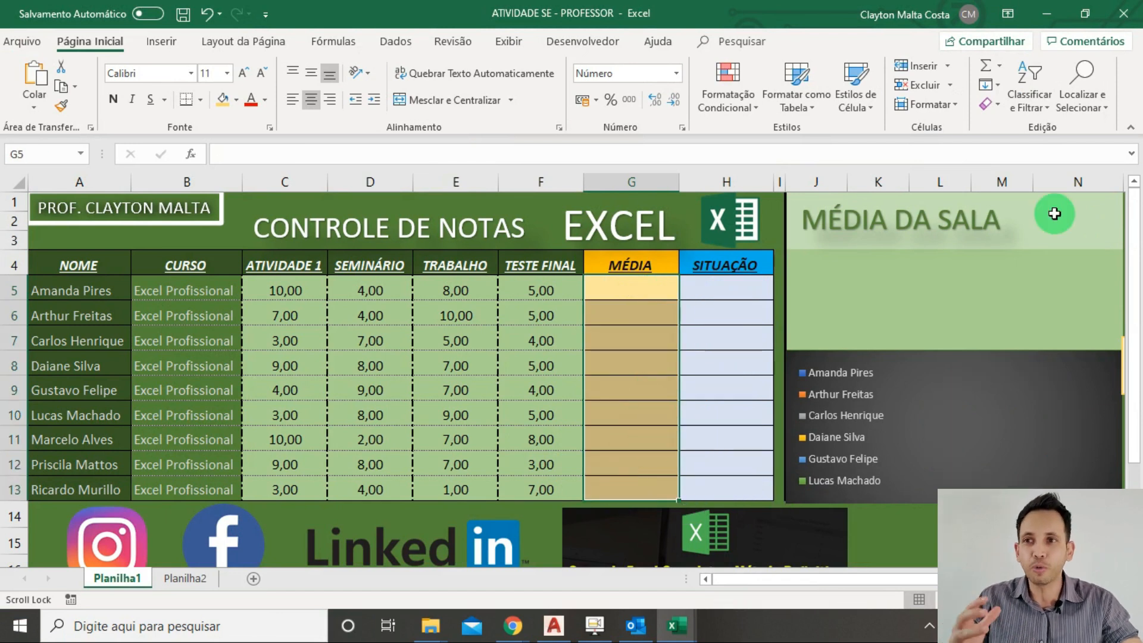
key(ctrl+z)
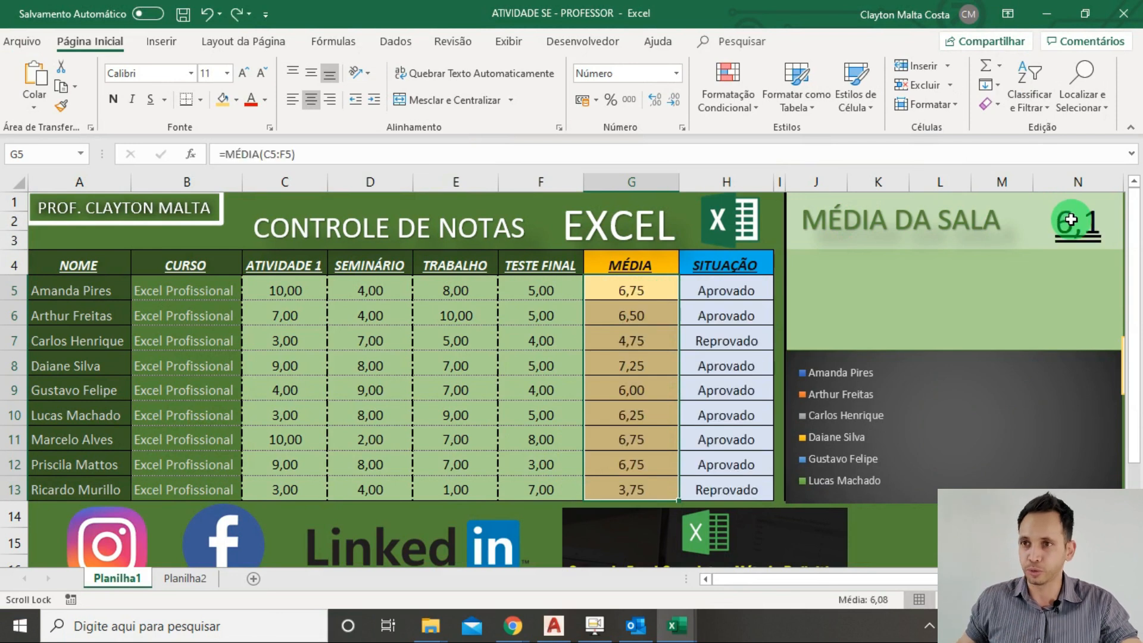
click(941, 289)
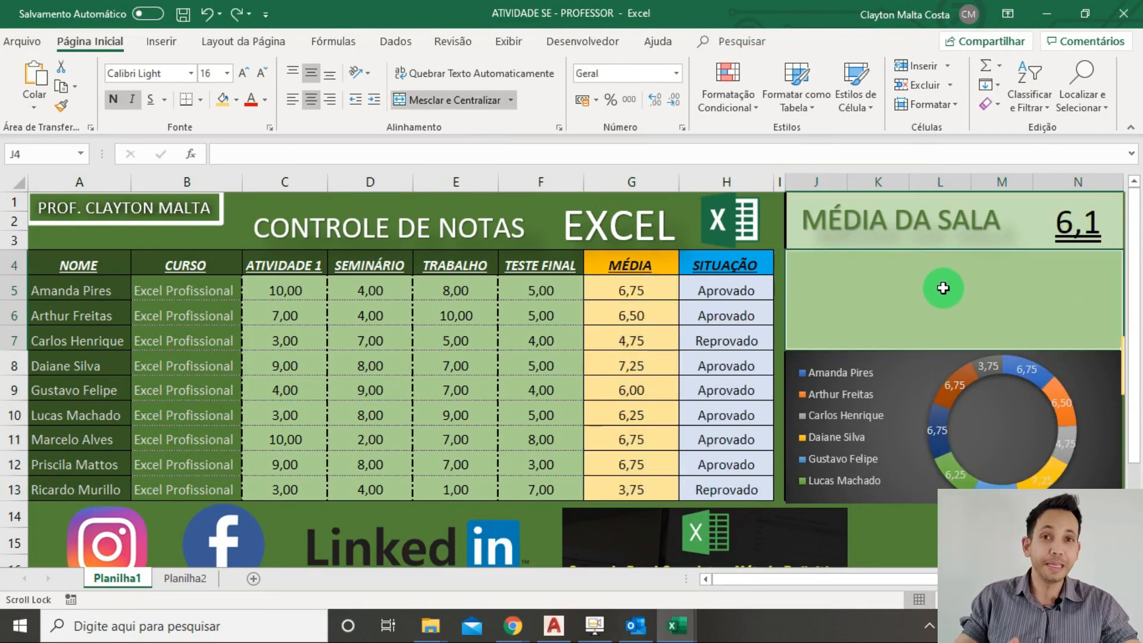
- Enter the formula =SE(N1>=5;"J";"L") in the merged cell J4 below MÉDIA DA SALA
text(=)
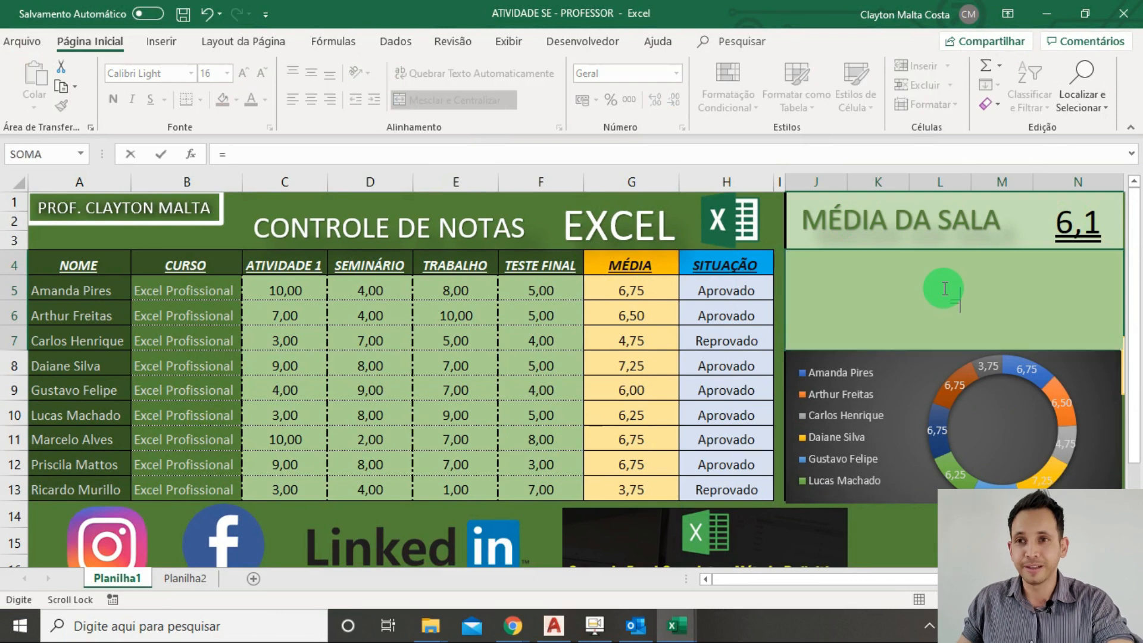
text(SE()
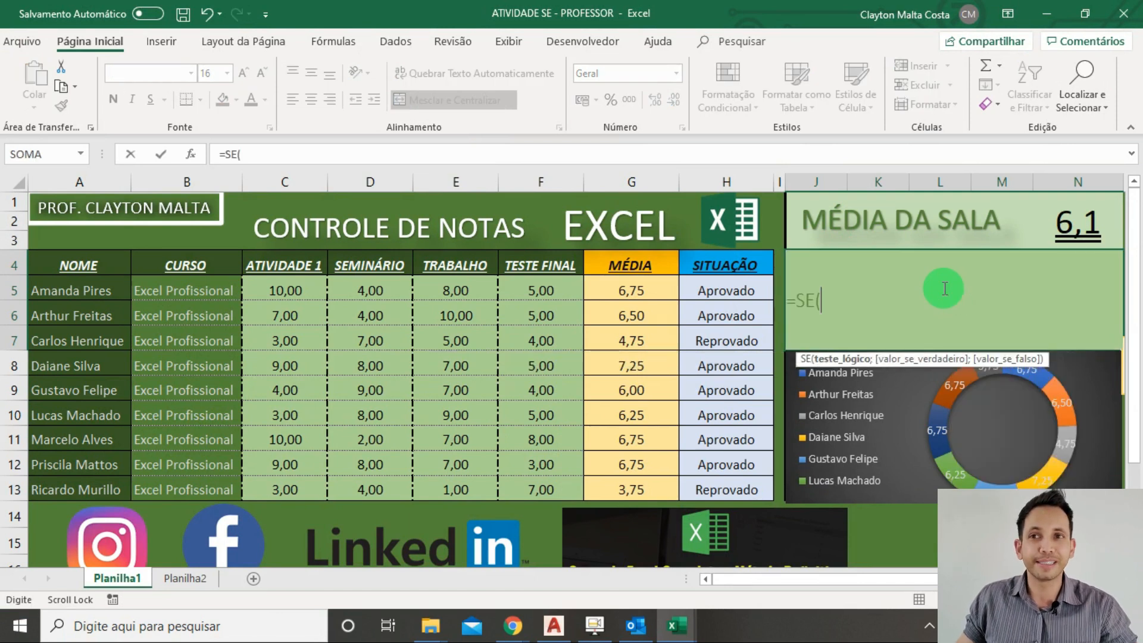
click(1069, 228)
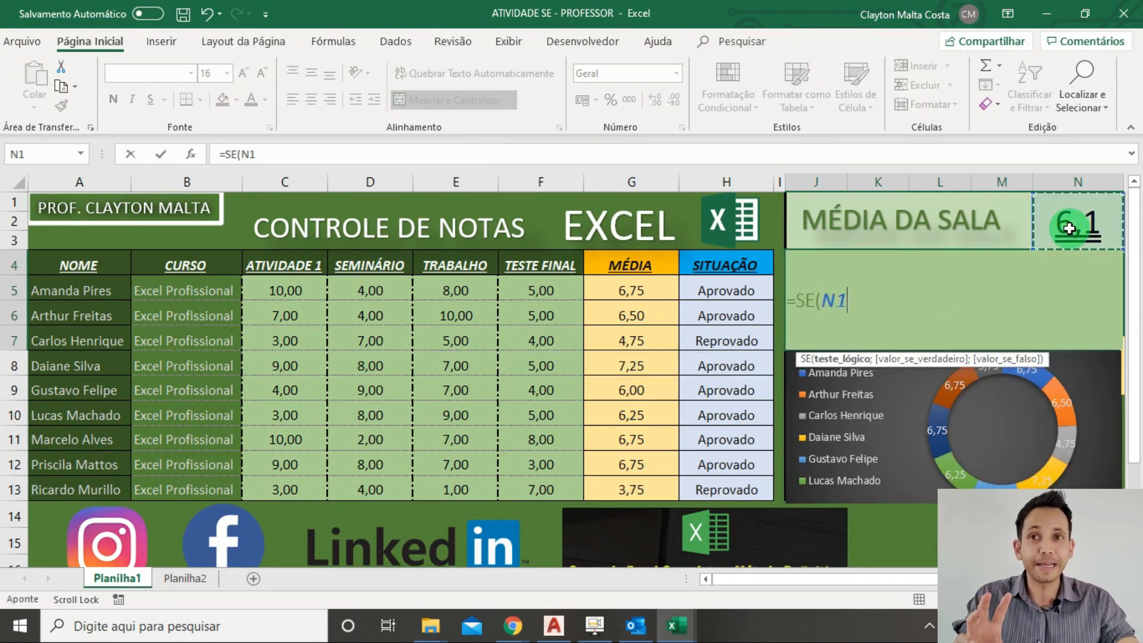
text(>=)
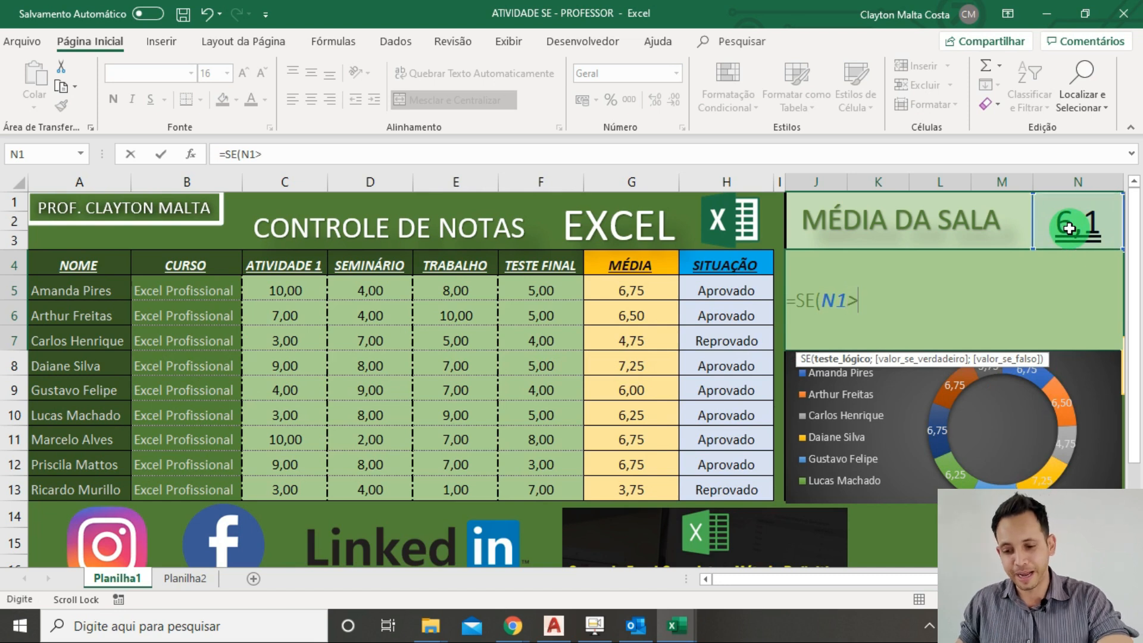
text(5;)
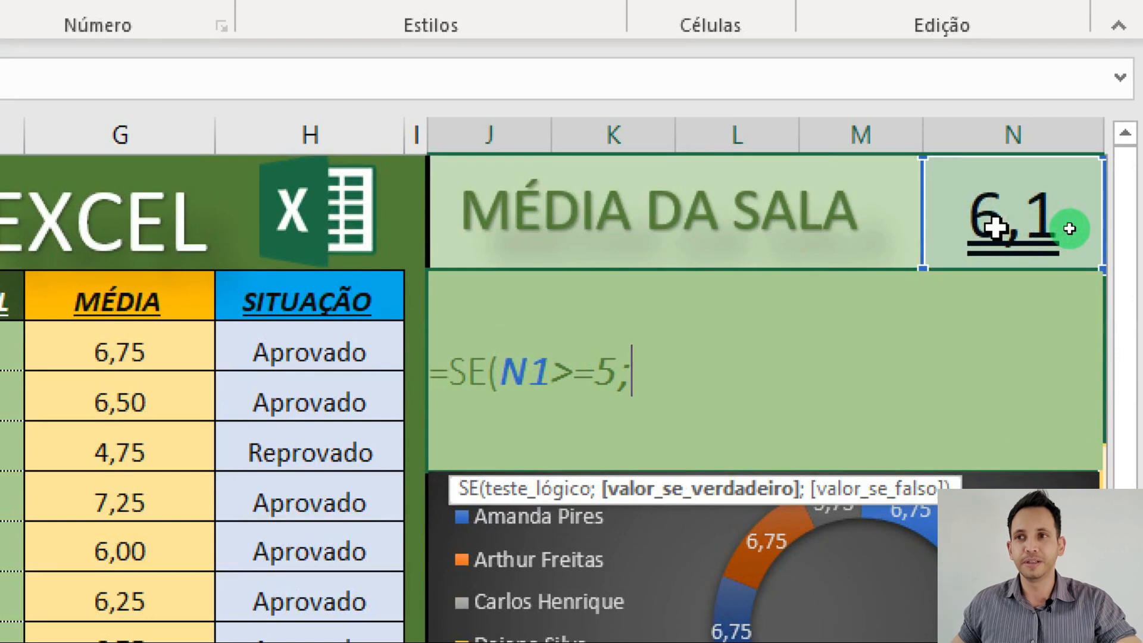
text("J)
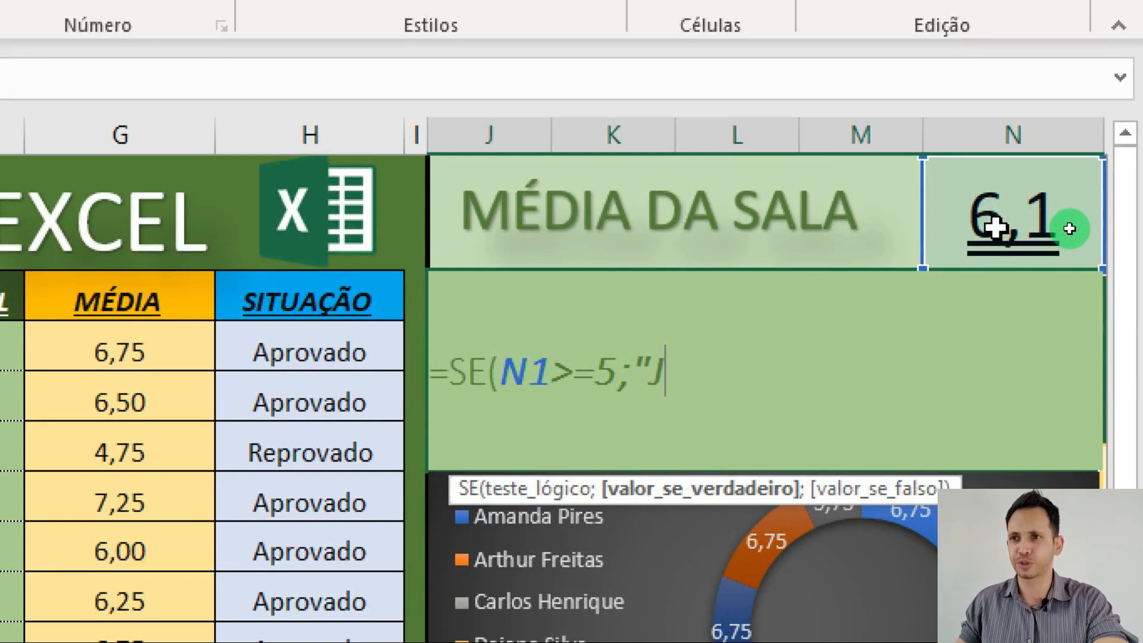
text(")
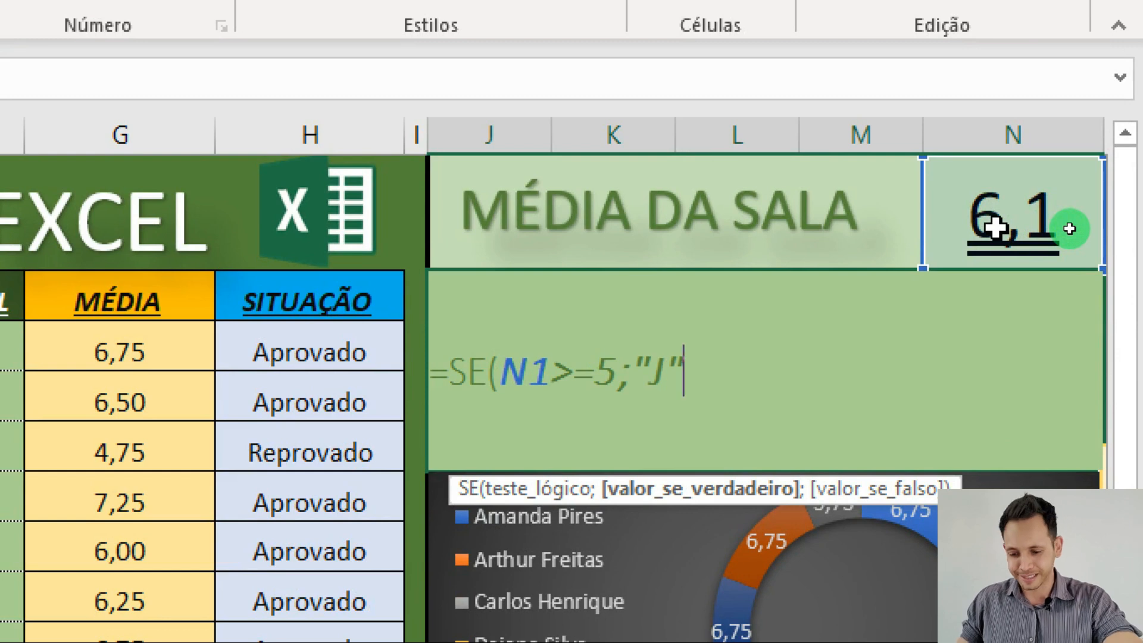
text(;"L"))
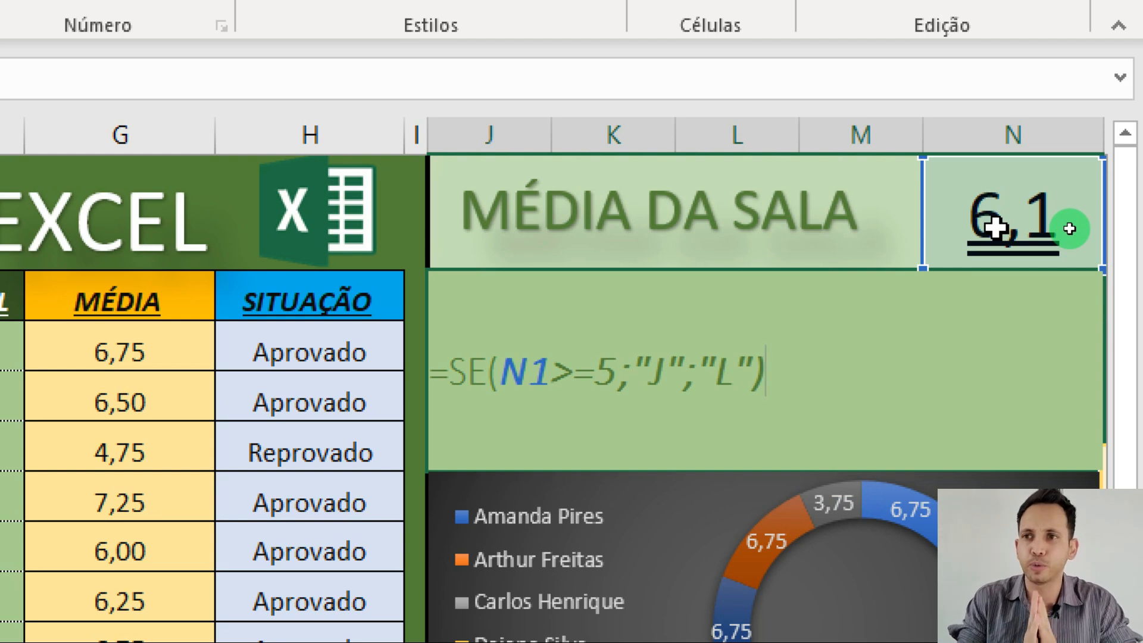
key(Return)
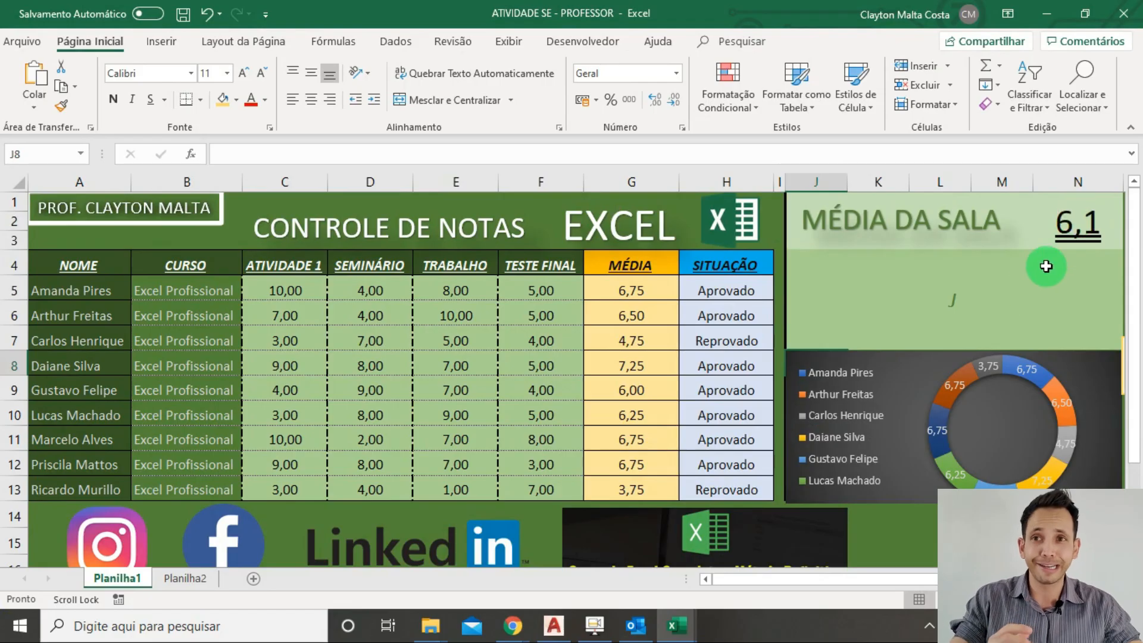
- Set the font size of the J4 result to 90
click(834, 381)
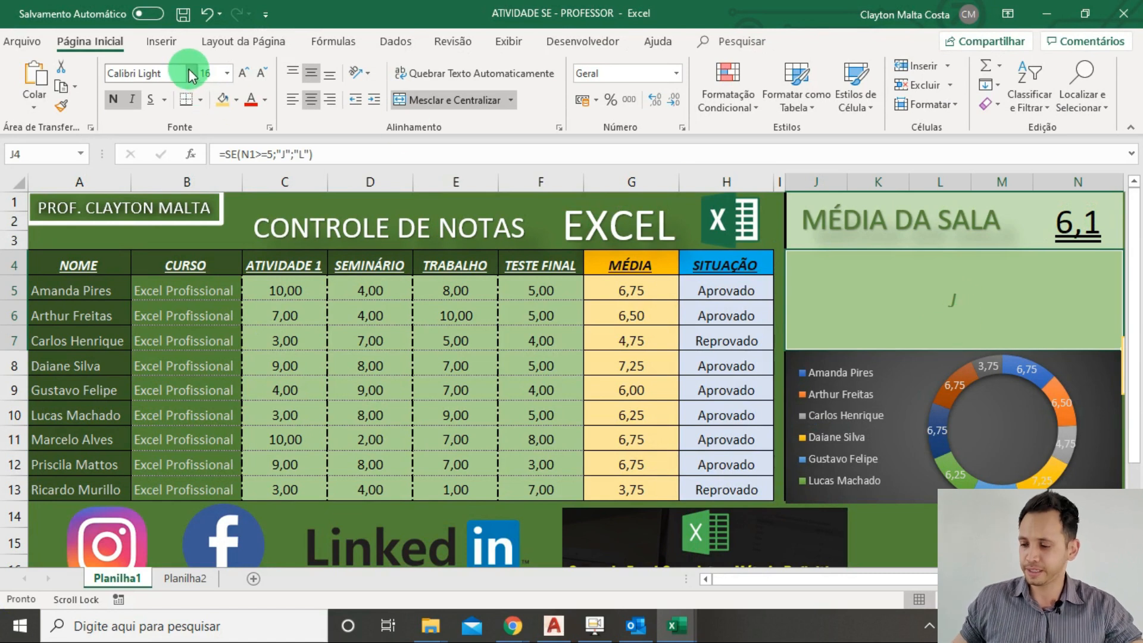
click(211, 71)
text(90)
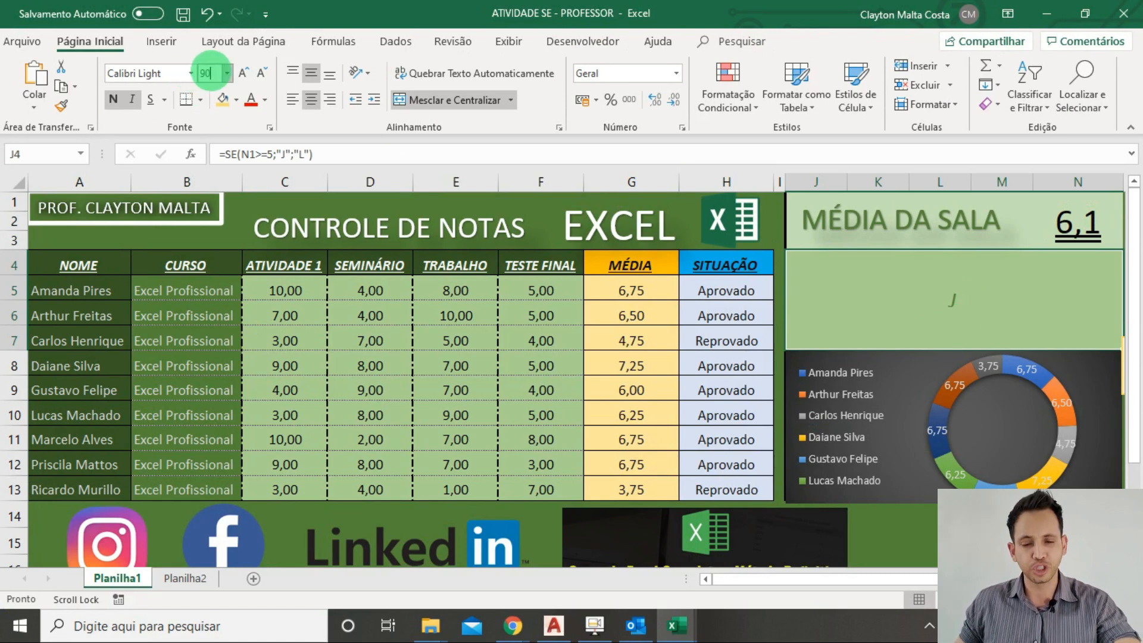
key(Return)
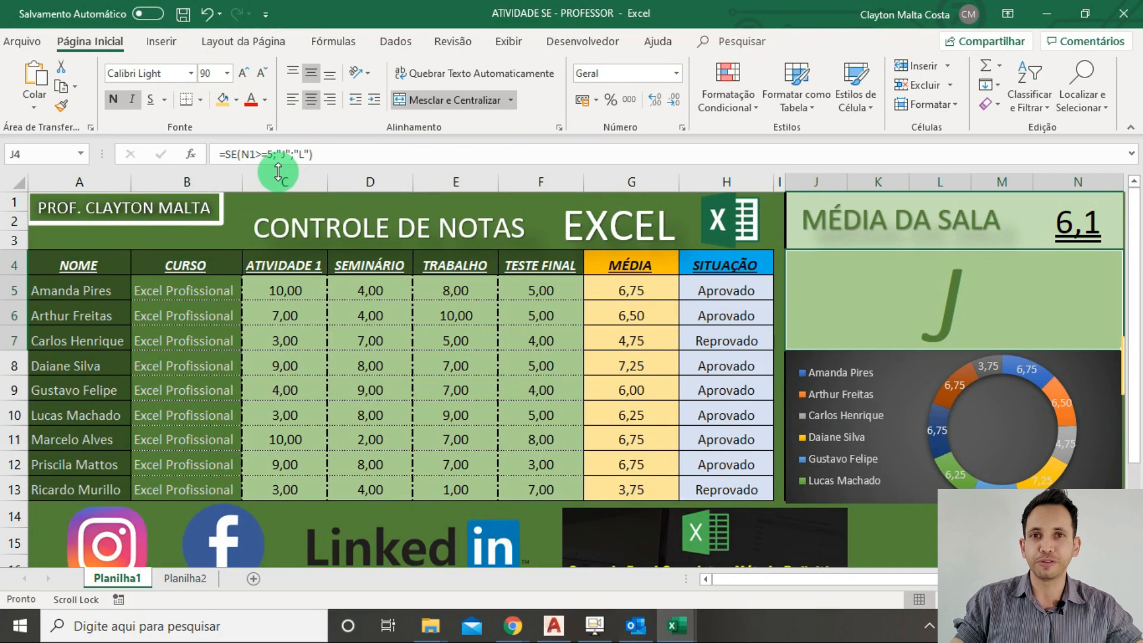
- Change the font of J4 to Wingdings so its letter displays as a face symbol
click(866, 307)
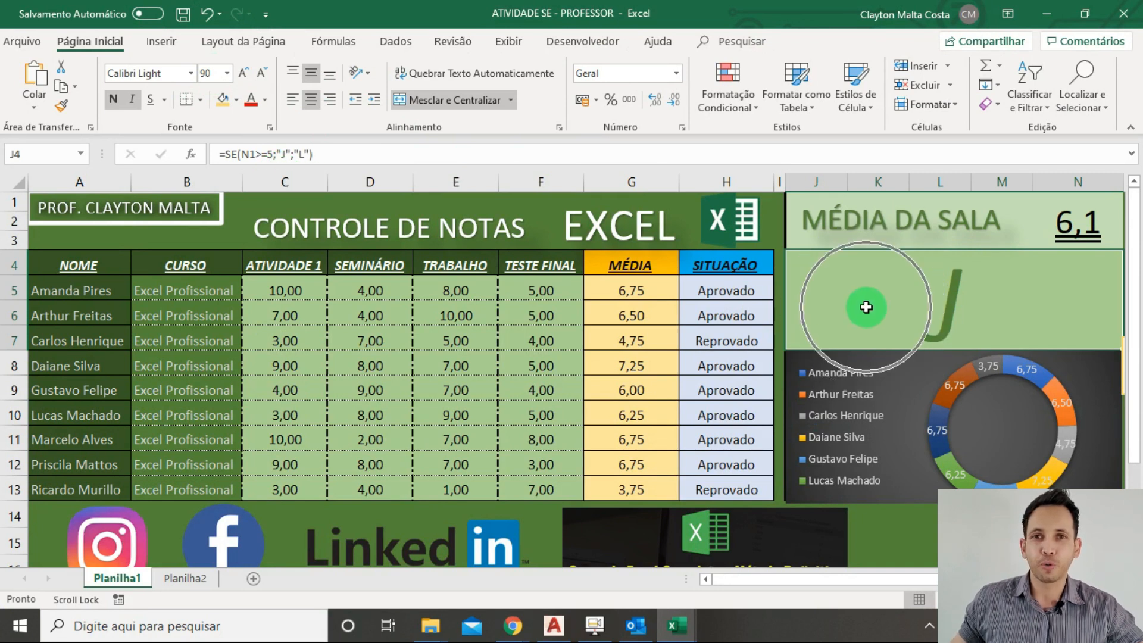
click(156, 73)
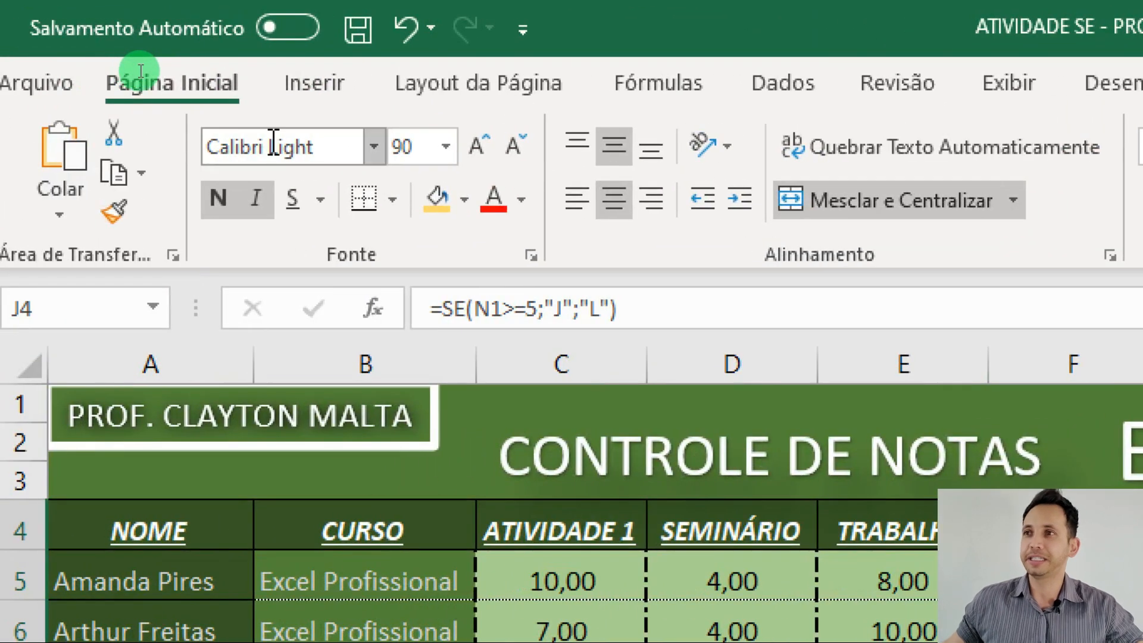
click(273, 143)
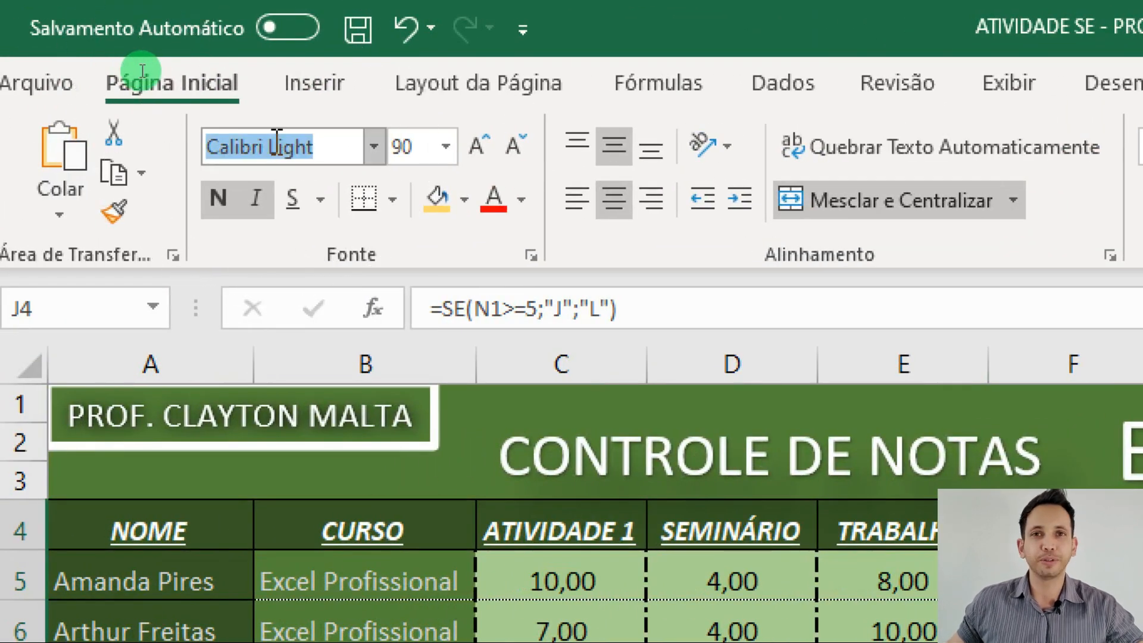
text(Wi)
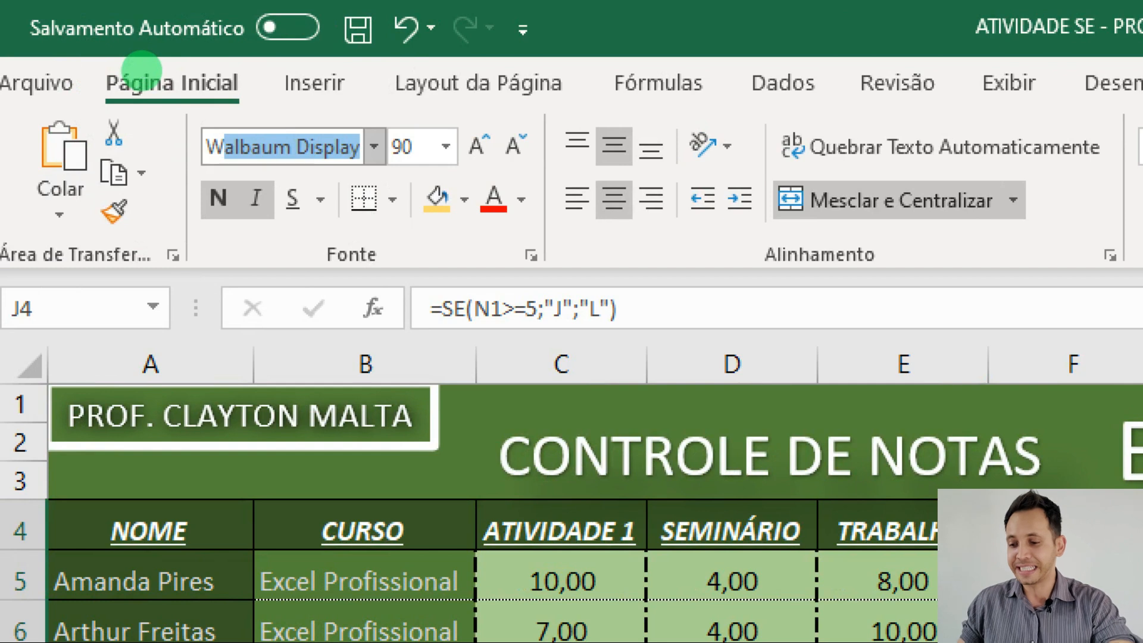
text(n)
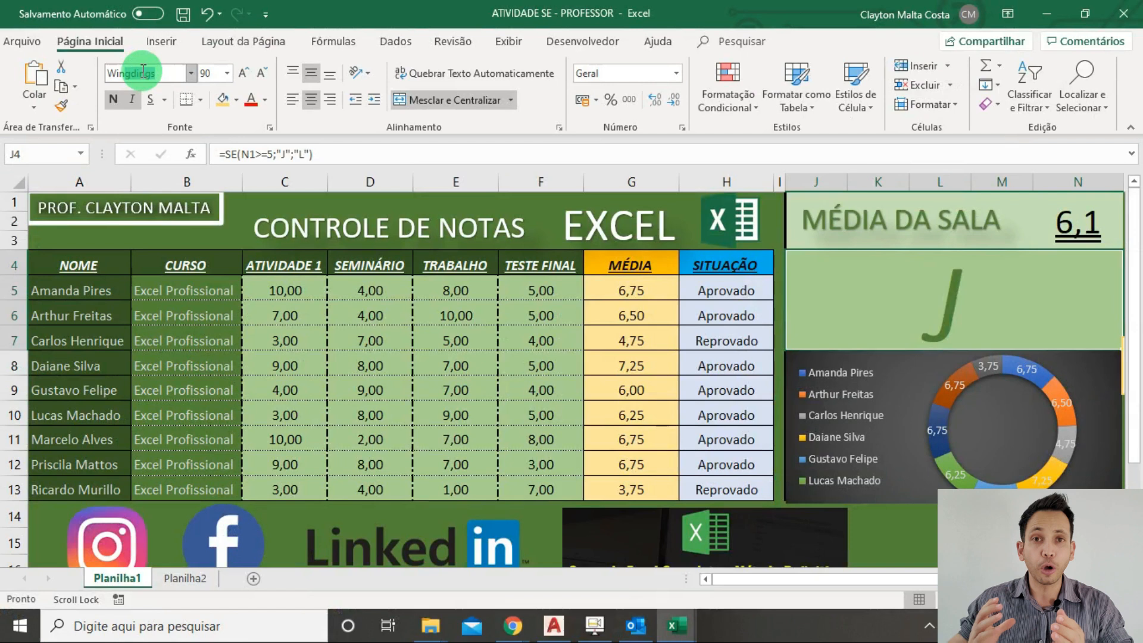
key(Return)
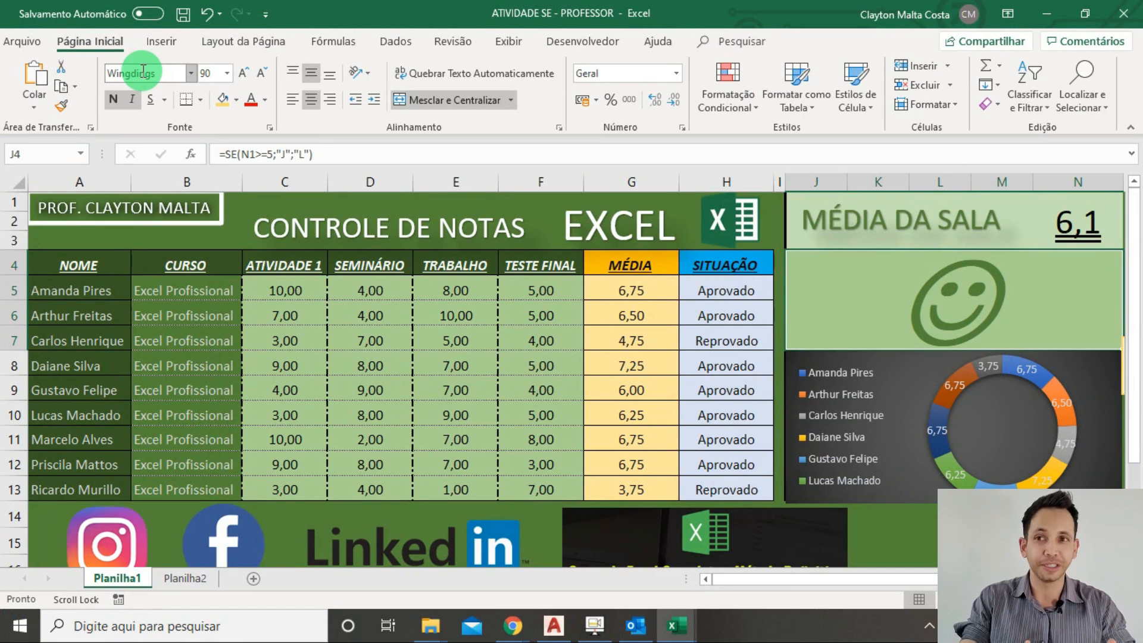
- Try filling the ATIVIDADE 1 and SEMINÁRIO grades in C5:D13 with 1 to test the face symbol, and undo the change
drag(285, 295, 377, 490)
drag(303, 295, 358, 492)
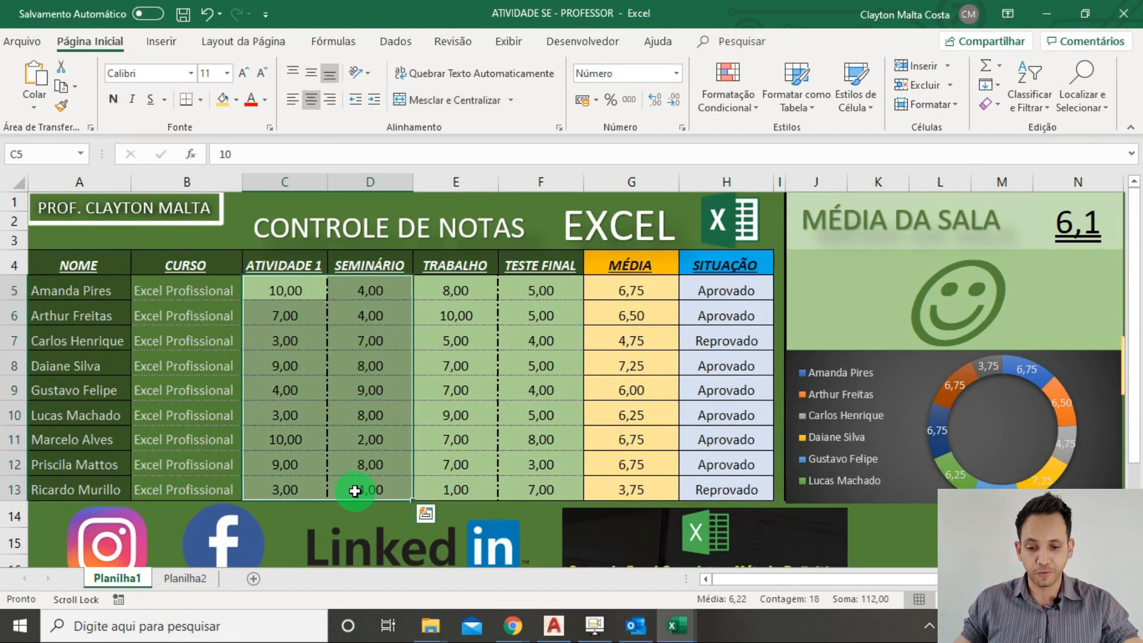
text(1)
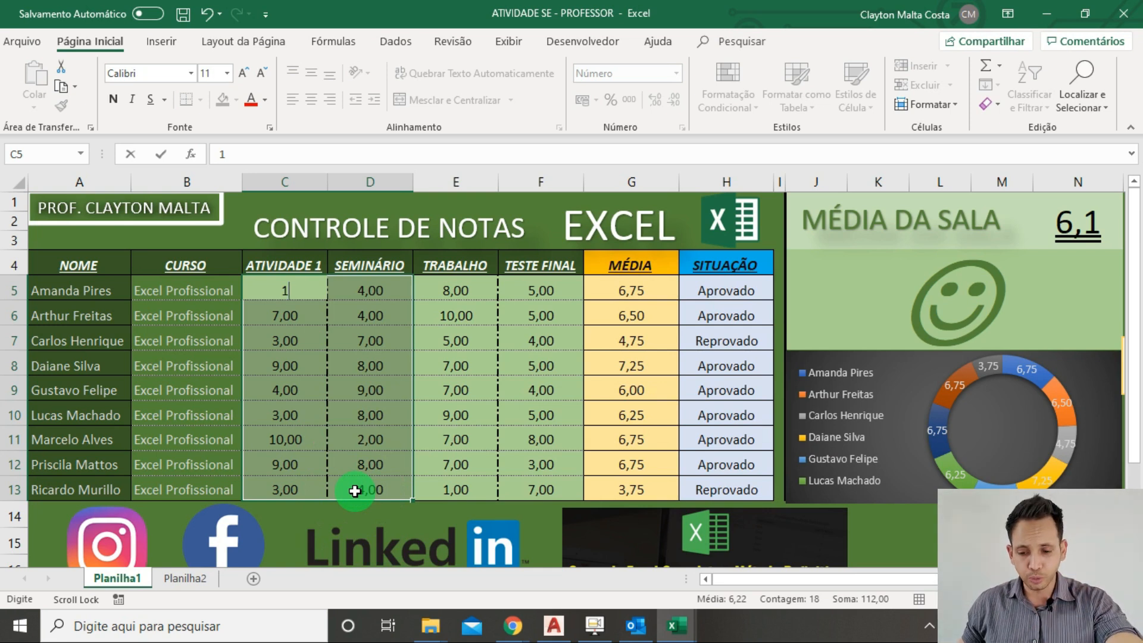
key(ctrl+Return)
key(ctrl+q)
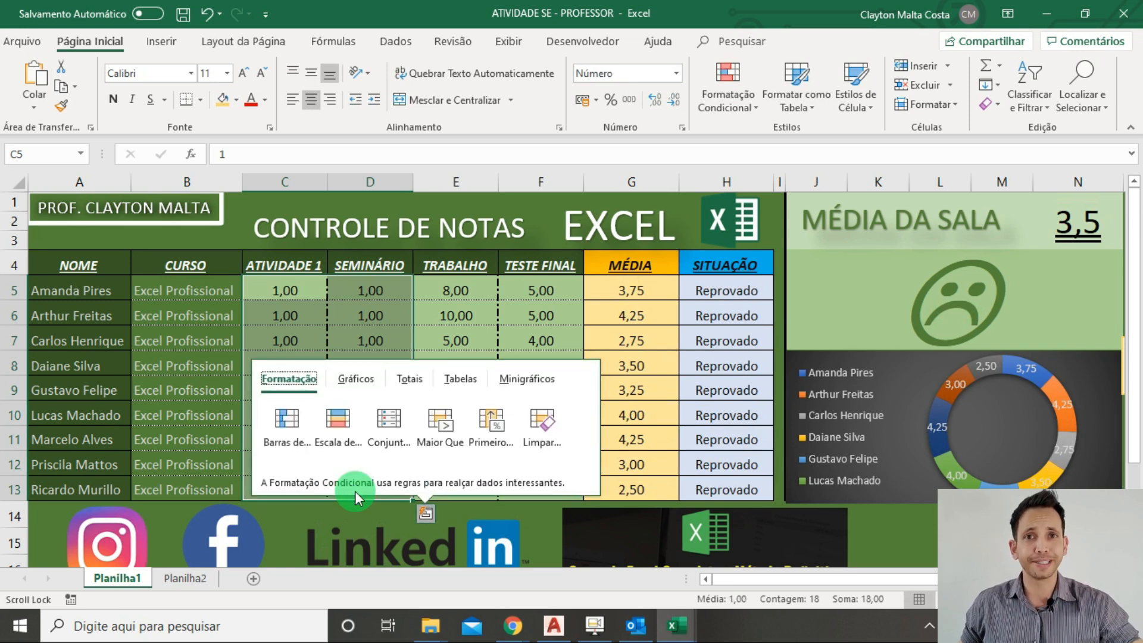
click(943, 300)
key(ctrl+z)
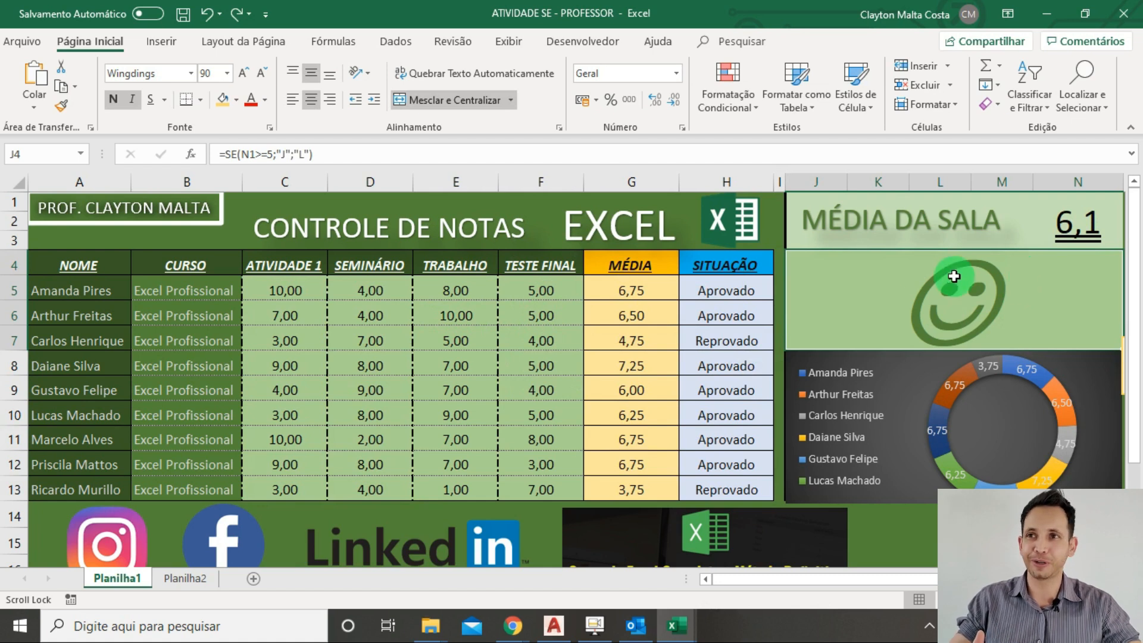
- Create a formula-based conditional formatting rule for J4 with the condition =$N$1<5
click(734, 107)
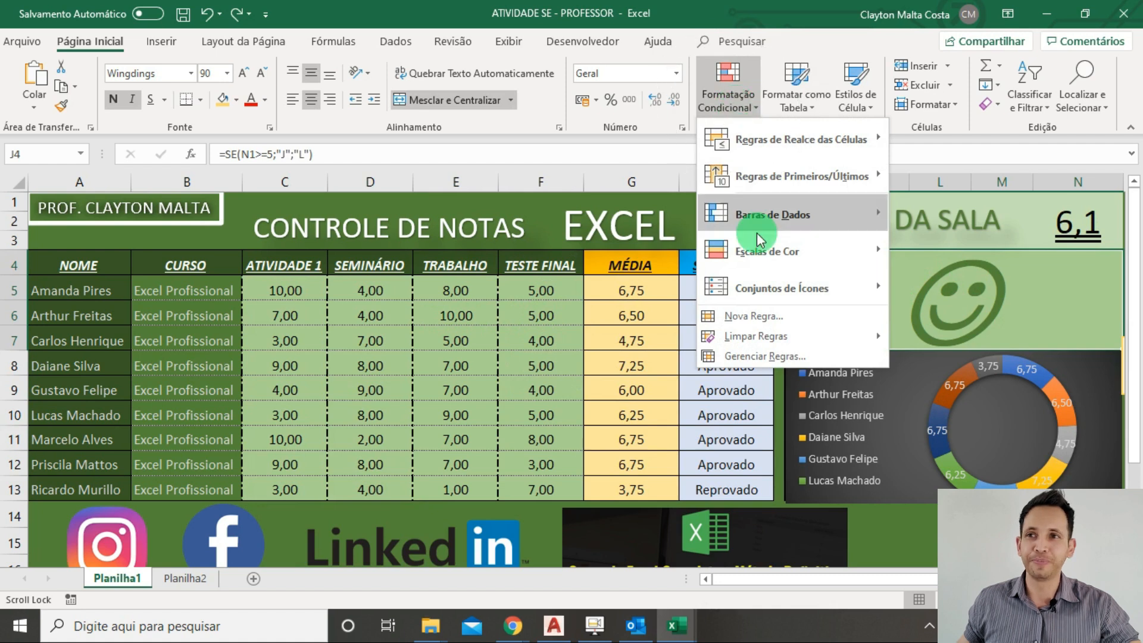
click(768, 317)
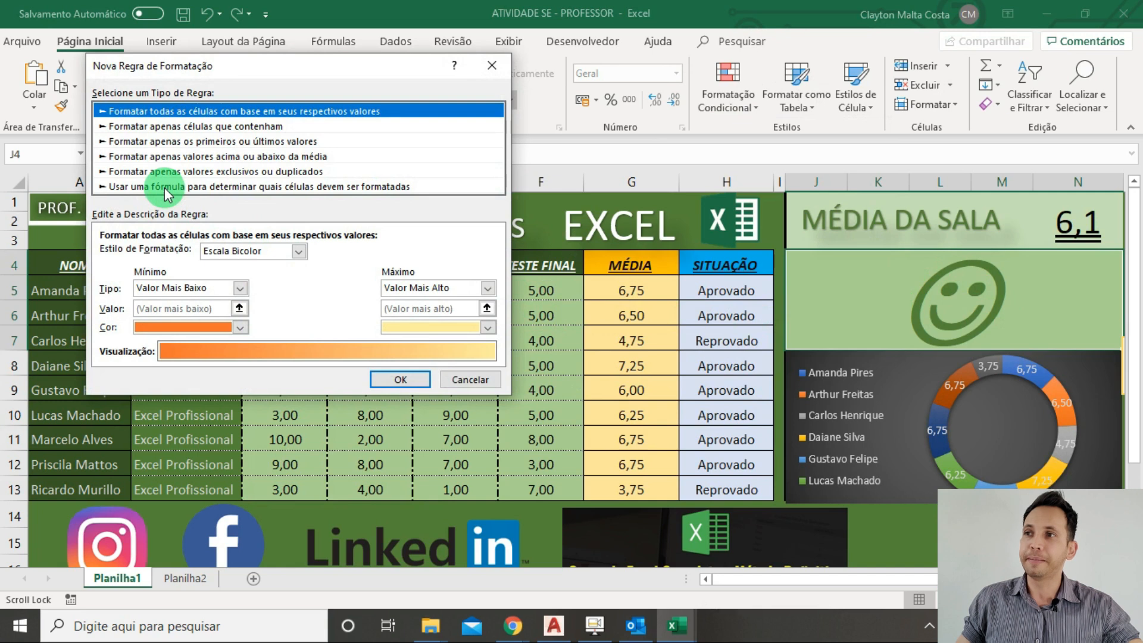
click(164, 188)
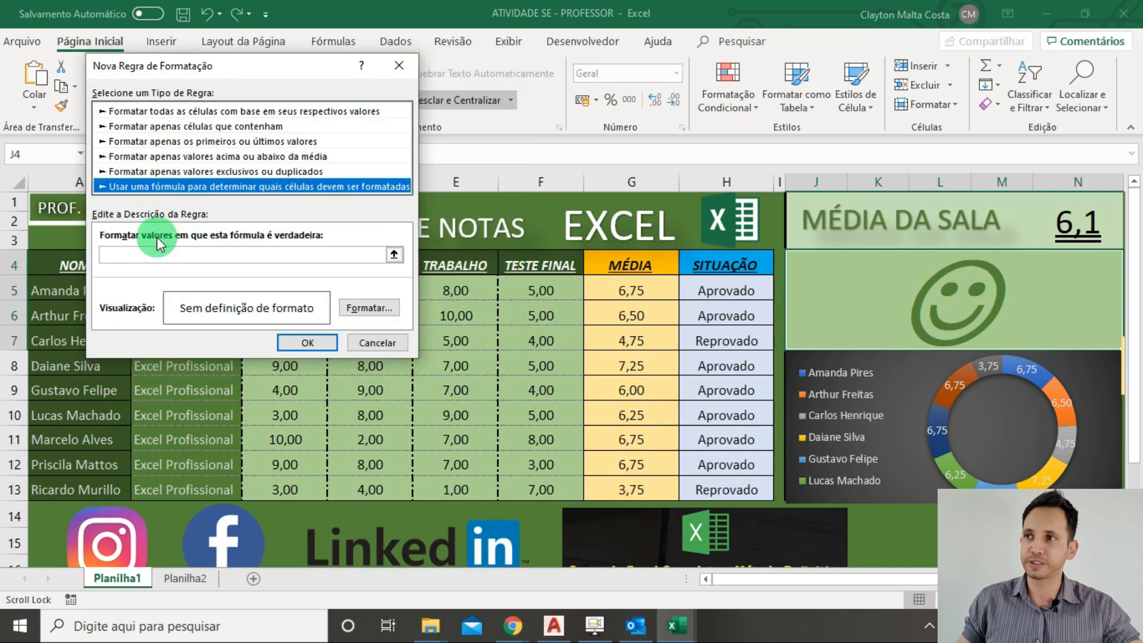
click(154, 254)
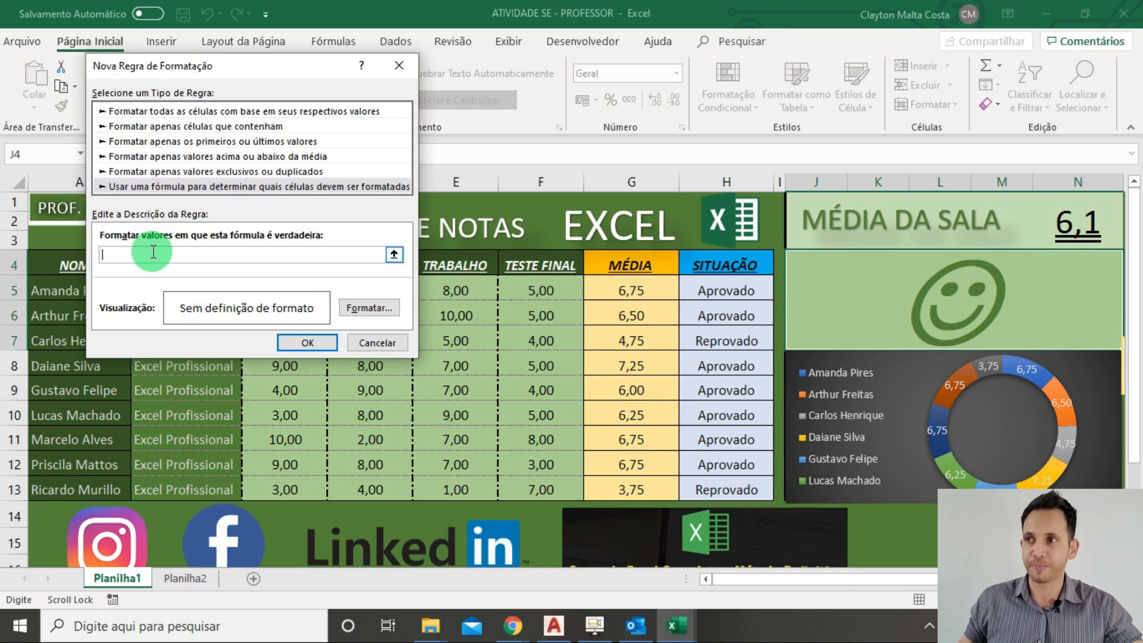
click(1084, 225)
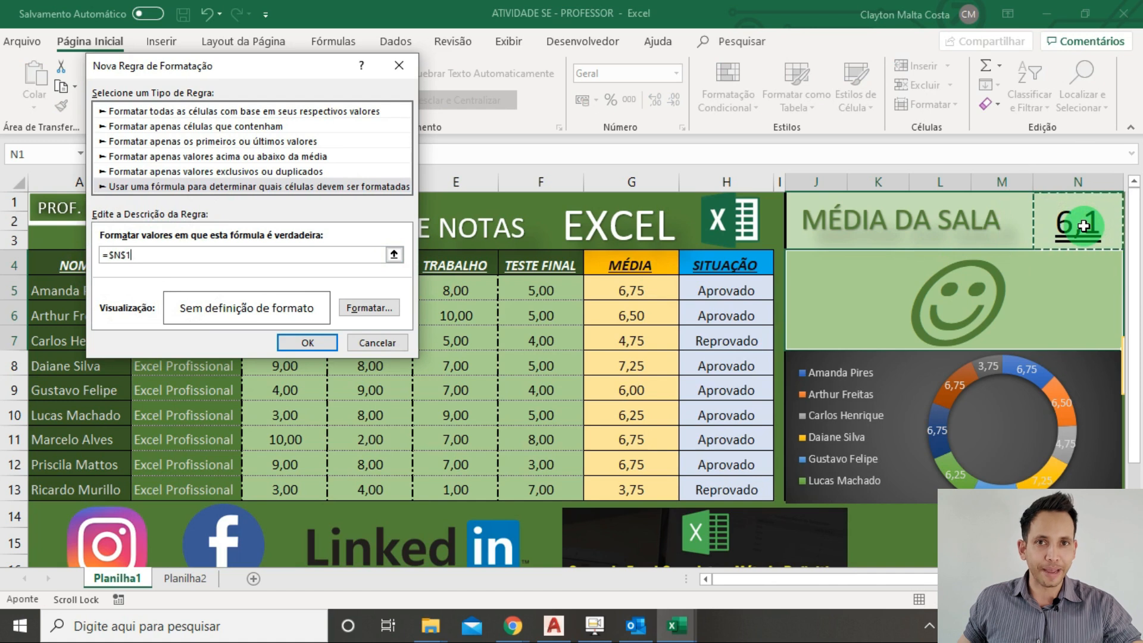
text(<5)
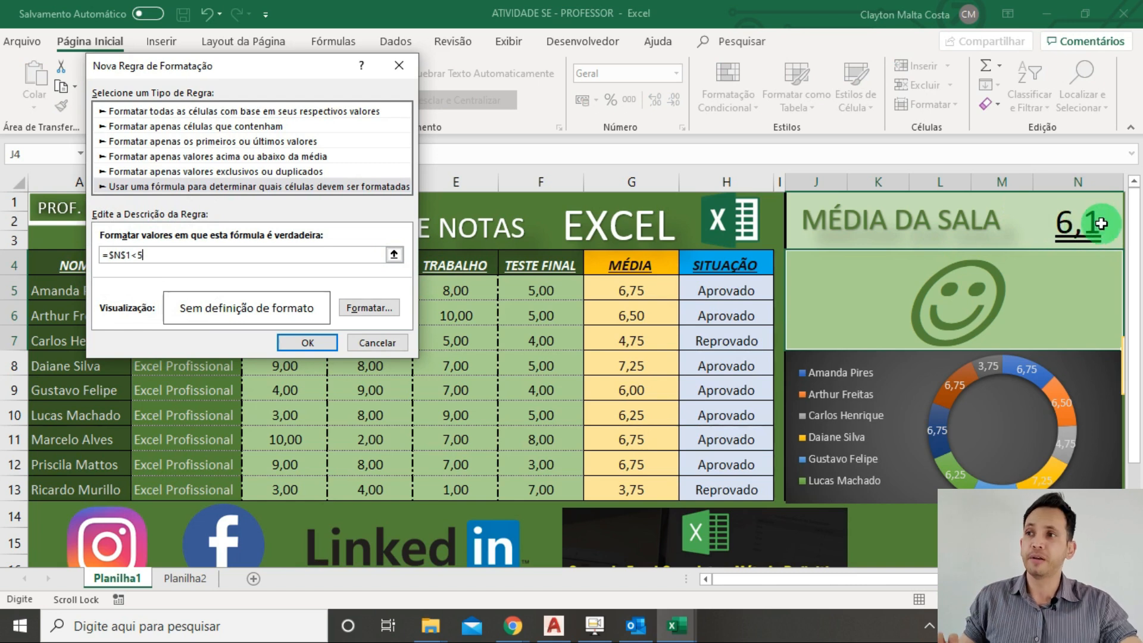
- Set the rule's format to a red, bold italic (Negrito itálico) font and apply the rule to J4
click(367, 307)
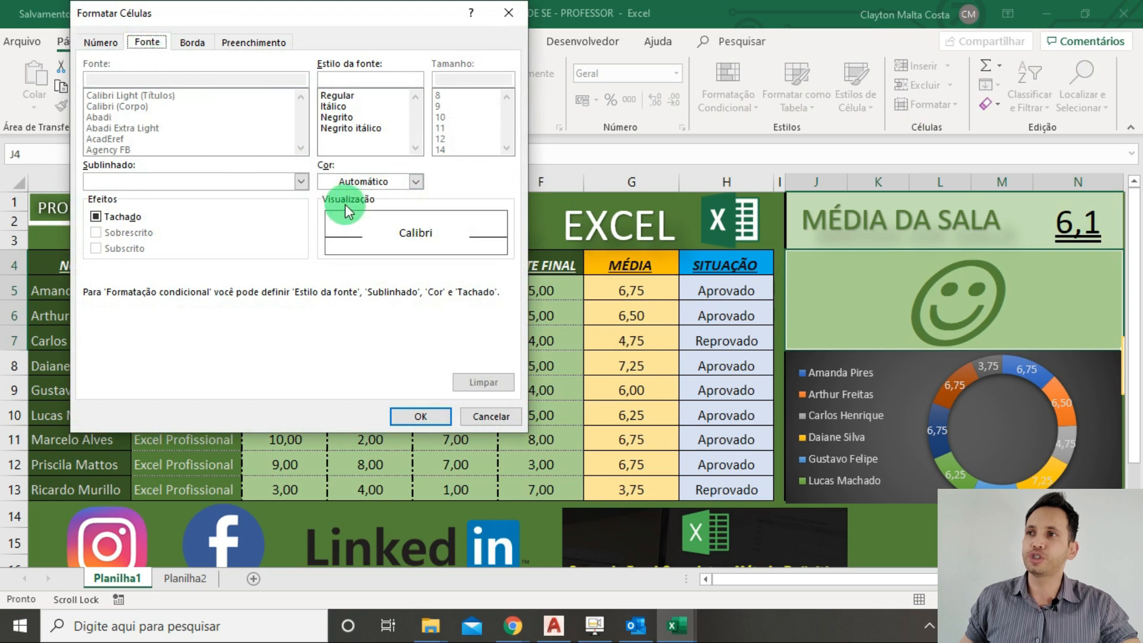
click(376, 182)
click(366, 279)
click(342, 330)
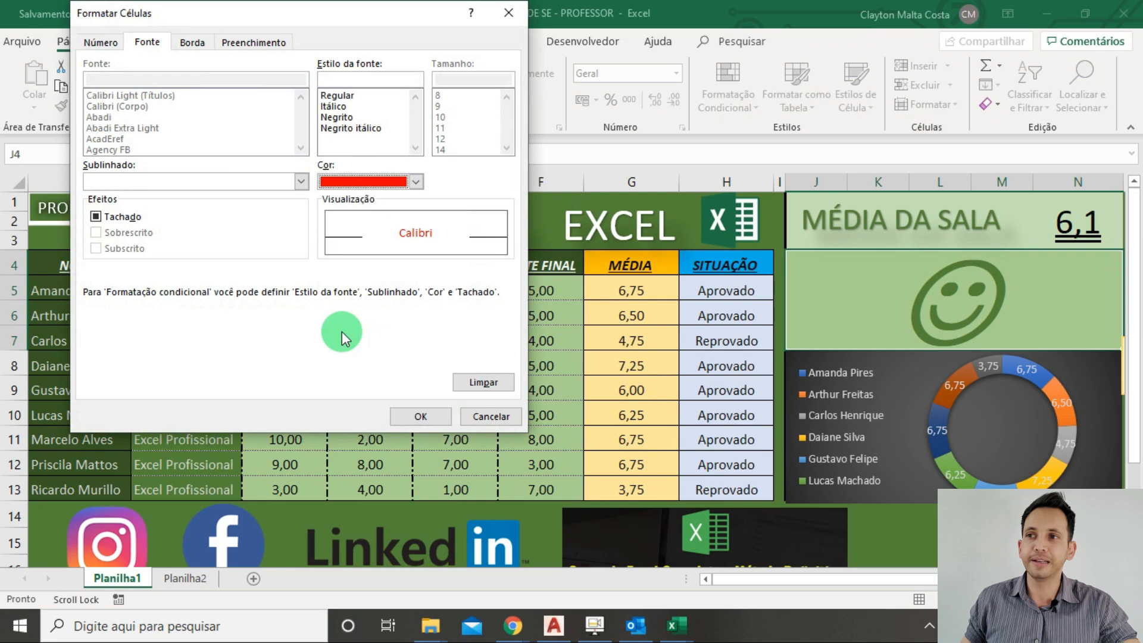
click(367, 129)
click(406, 416)
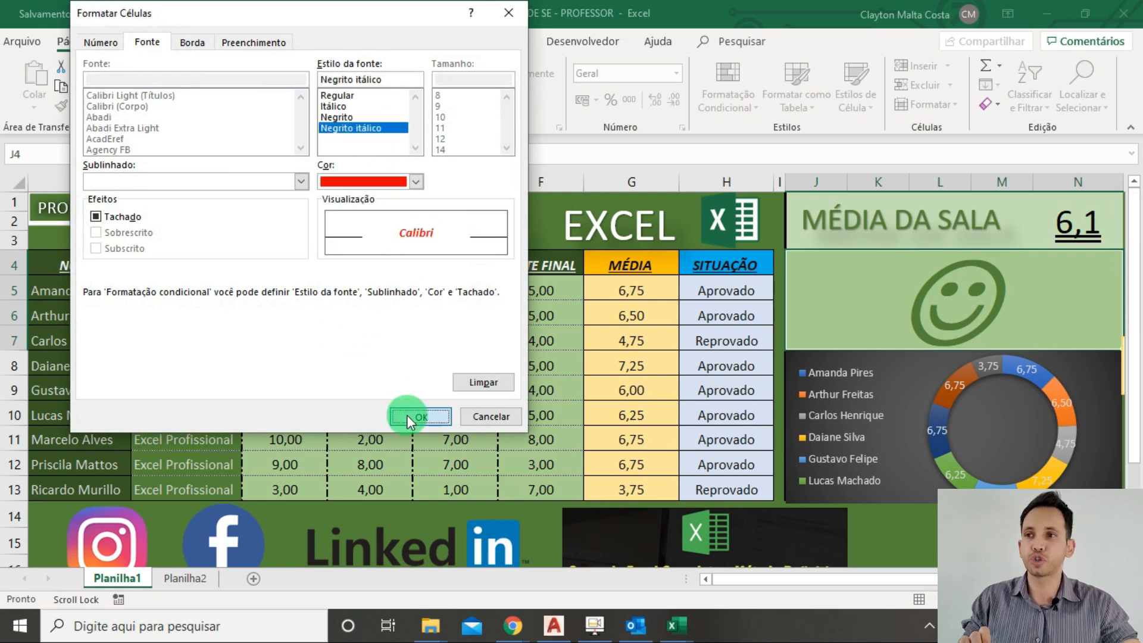
click(306, 342)
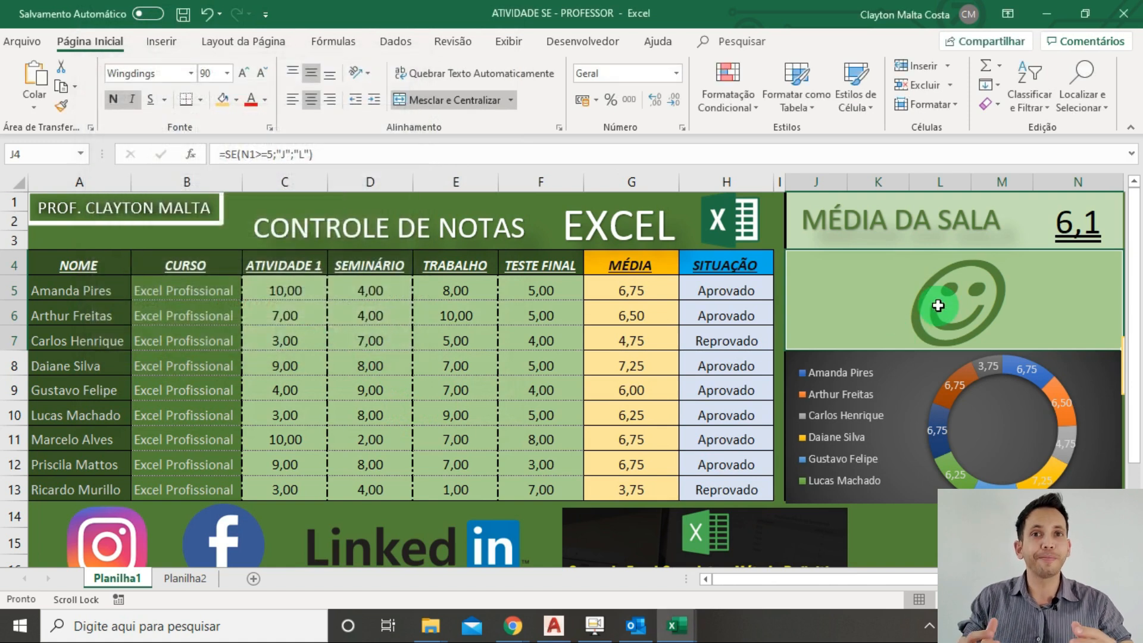
- Try filling C5:D13 with 1 again to test the conditional font colour of J4, and undo the change
drag(306, 289, 345, 492)
text(1)
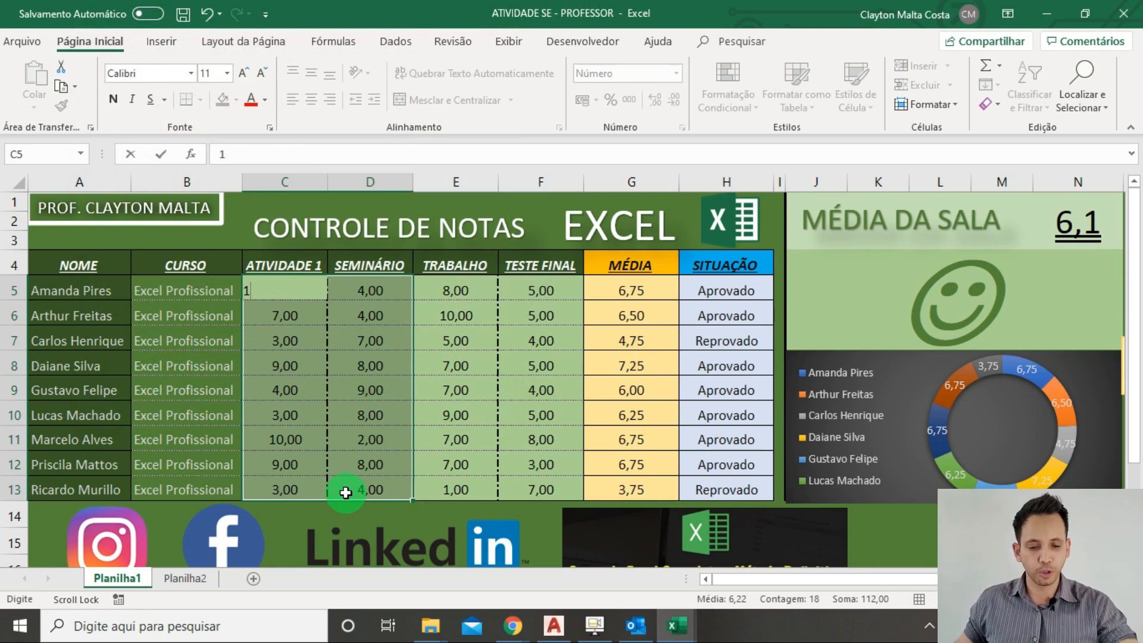
key(ctrl+Return)
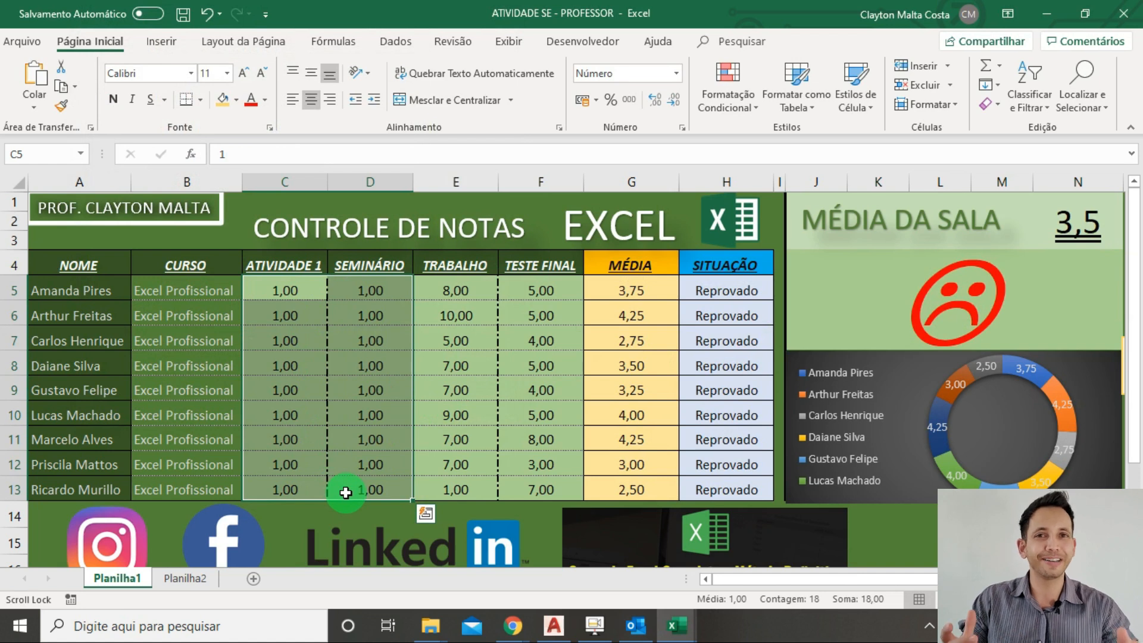
key(ctrl+z)
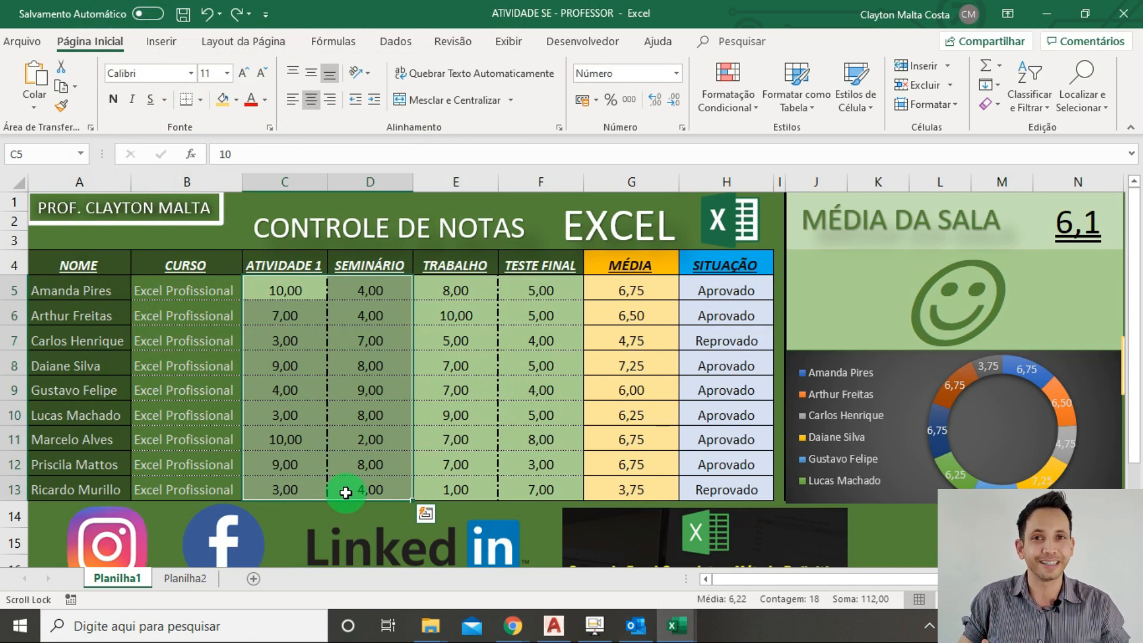
click(283, 290)
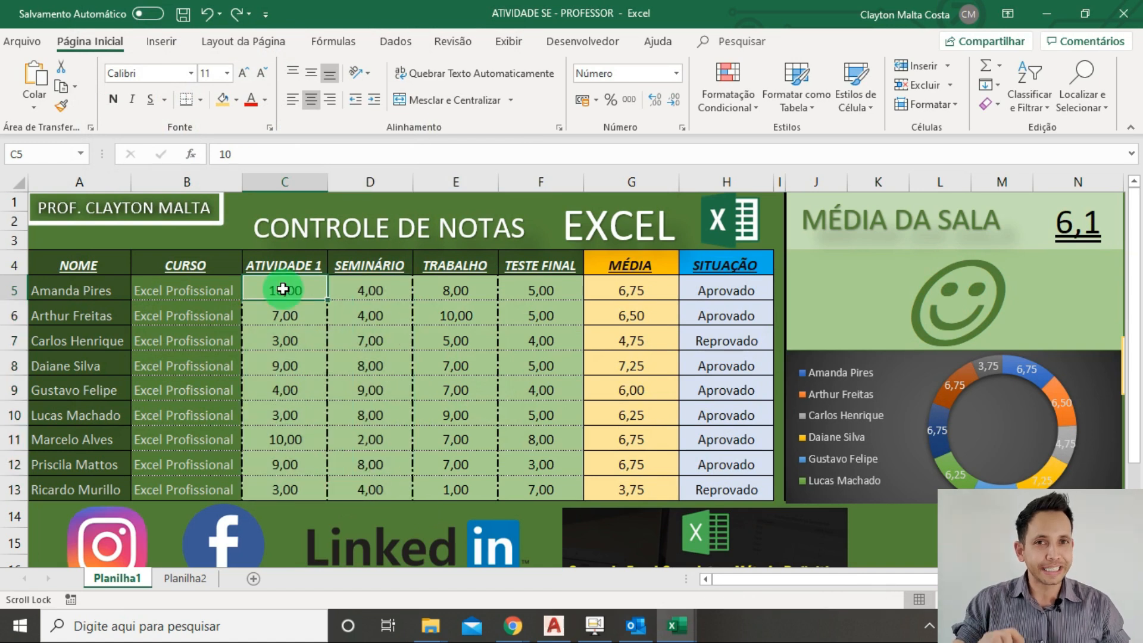